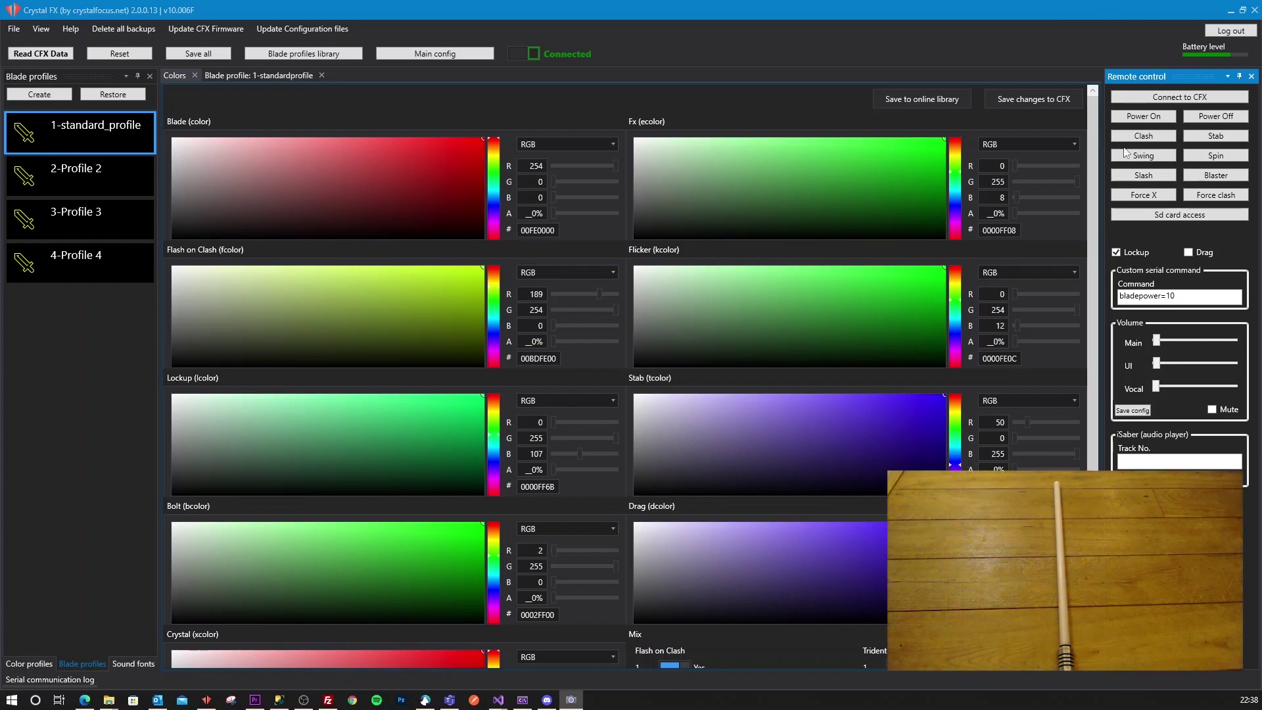
Step: Power on the connected saber so it glows red with blade profile 1
{"action": "left_click", "coordinate": [1143, 117]}
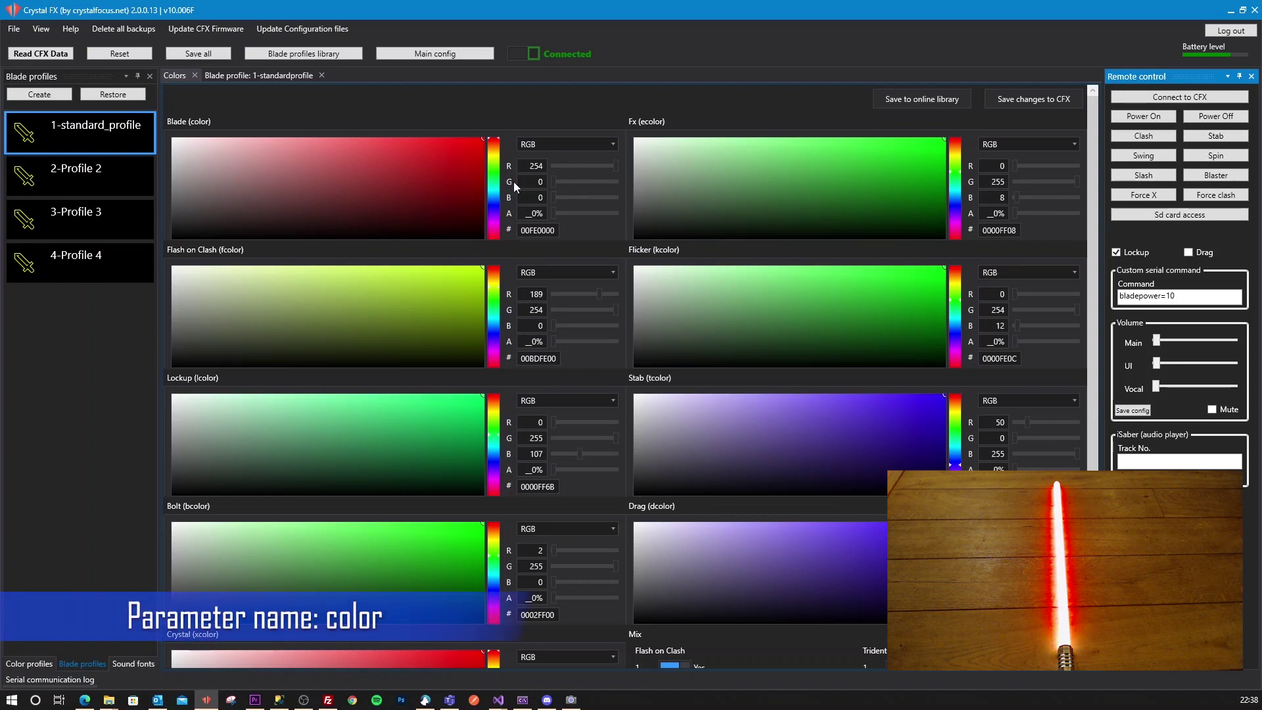
Step: Nudge the Blade hue bar to try a different blade colour on the saber
{"action": "left_click_drag", "start_coordinate": [495, 138], "coordinate": [497, 110]}
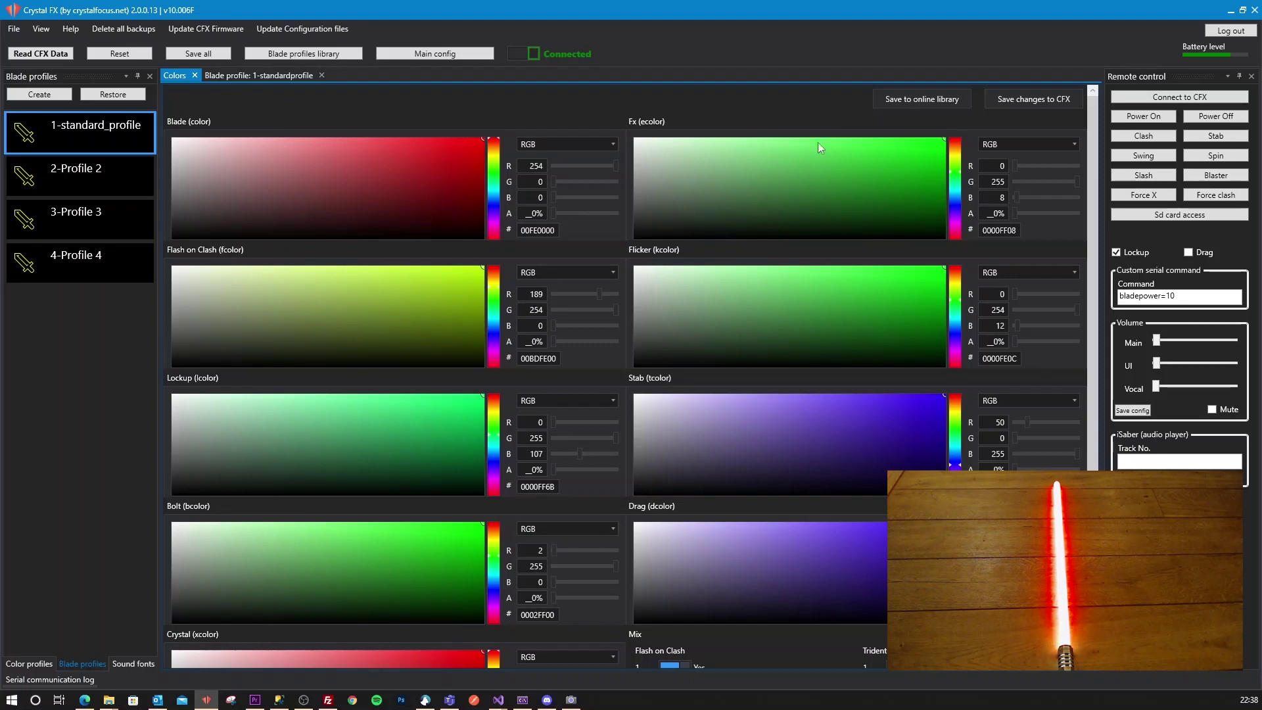
{"action": "left_click", "coordinate": [275, 77]}
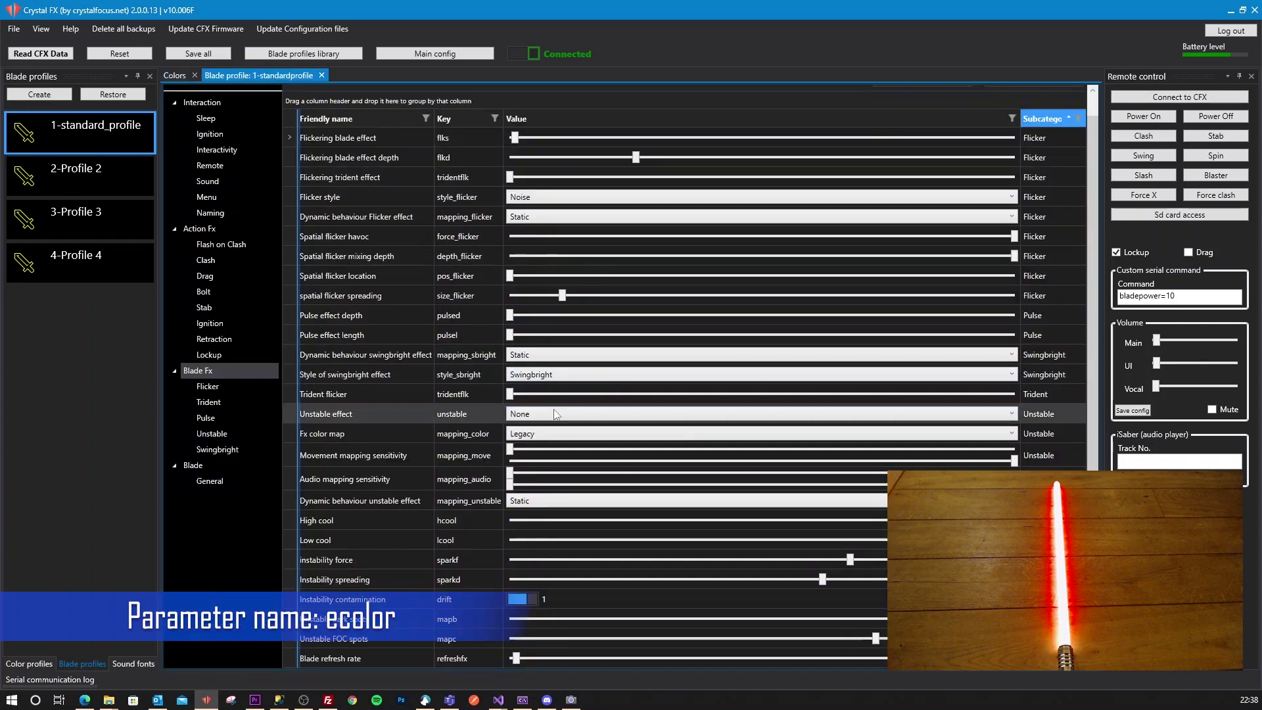
Step: Set the unstable effect to Unstable blade and change the Fx colour to red (00FF0000)
{"action": "left_click", "coordinate": [553, 414]}
{"action": "left_click", "coordinate": [570, 437]}
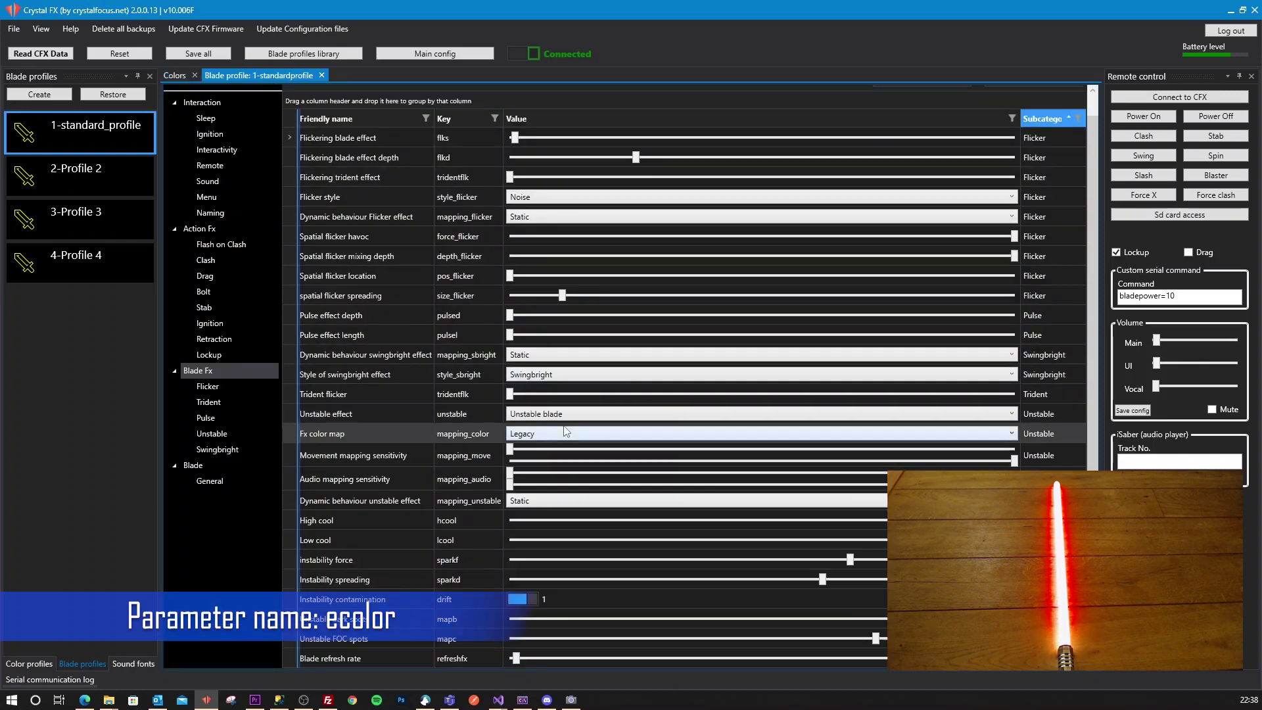
{"action": "left_click", "coordinate": [175, 76]}
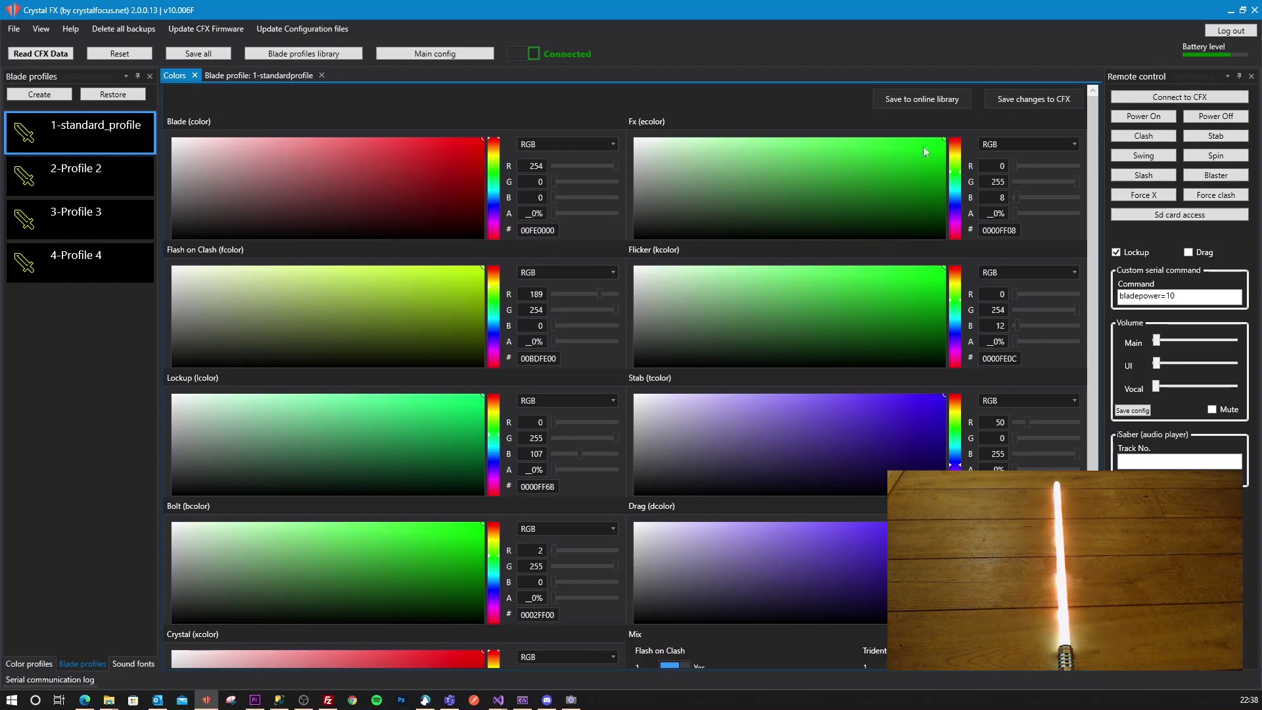
{"action": "mouse_move", "coordinate": [954, 146]}
{"action": "left_mouse_down"}
{"action": "mouse_move", "coordinate": [956, 135]}
{"action": "mouse_move", "coordinate": [958, 214]}
{"action": "mouse_move", "coordinate": [954, 134]}
{"action": "left_mouse_up"}
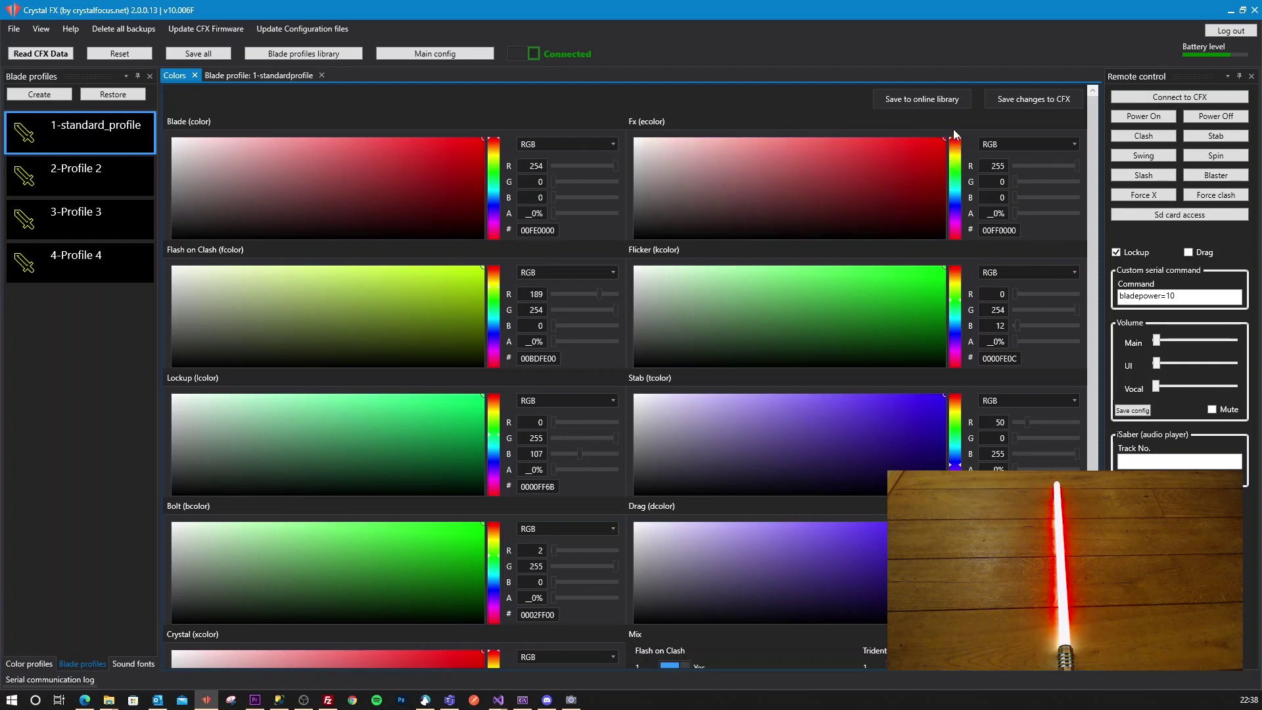
Step: Reset the unstable effect back to None
{"action": "left_click", "coordinate": [258, 75]}
{"action": "left_click", "coordinate": [558, 416]}
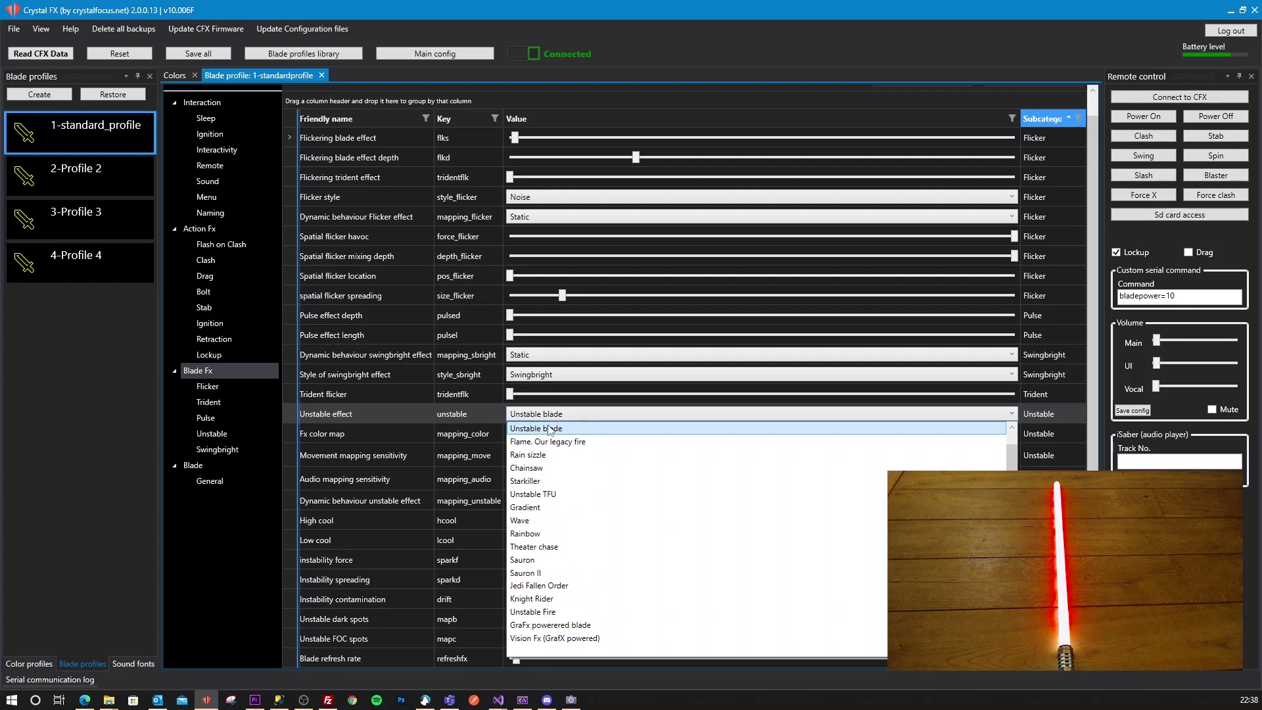
{"action": "left_click", "coordinate": [542, 421]}
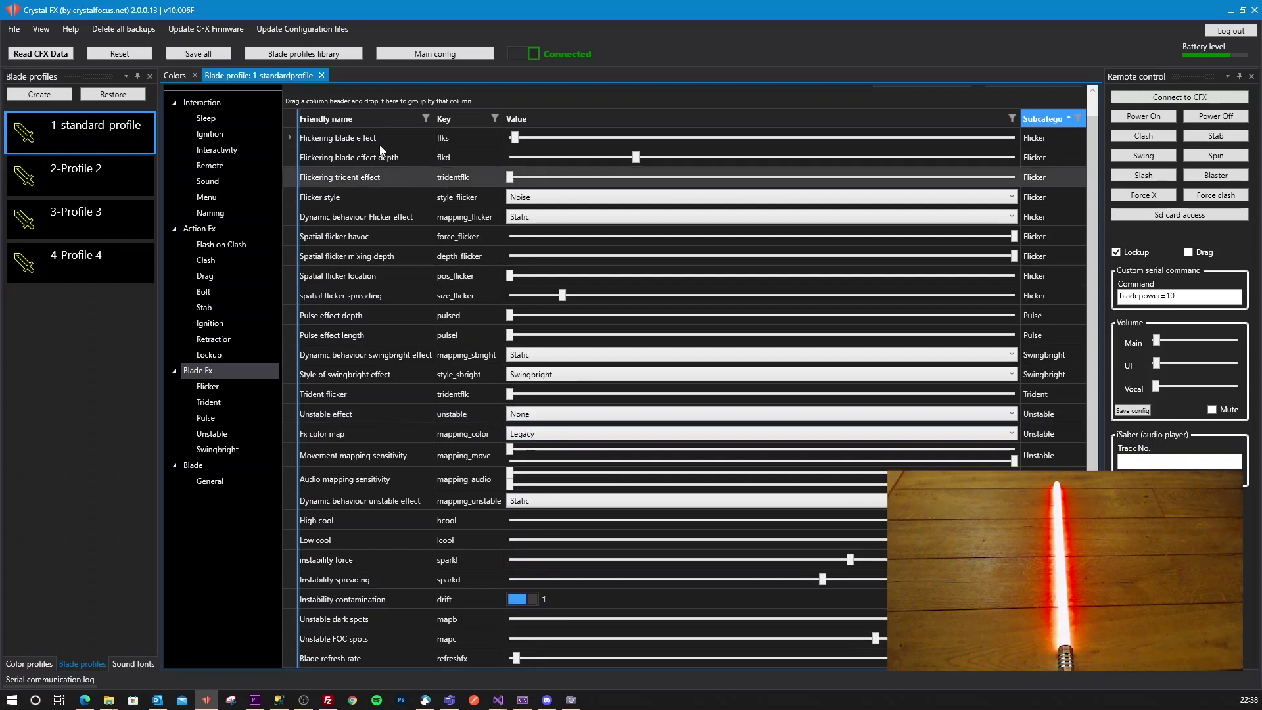
{"action": "left_click", "coordinate": [175, 75]}
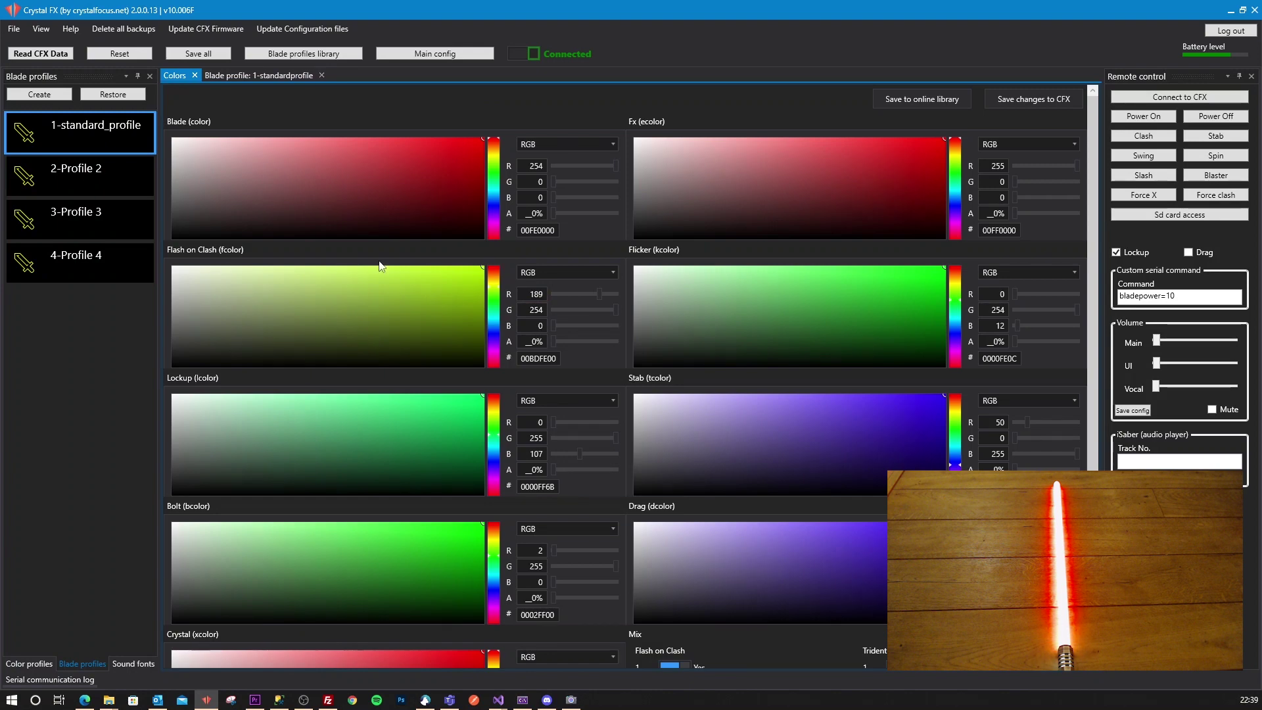
Step: Test Flash on Clash colours orange, red and yellow-green with clashes on the saber
{"action": "left_click", "coordinate": [1153, 136]}
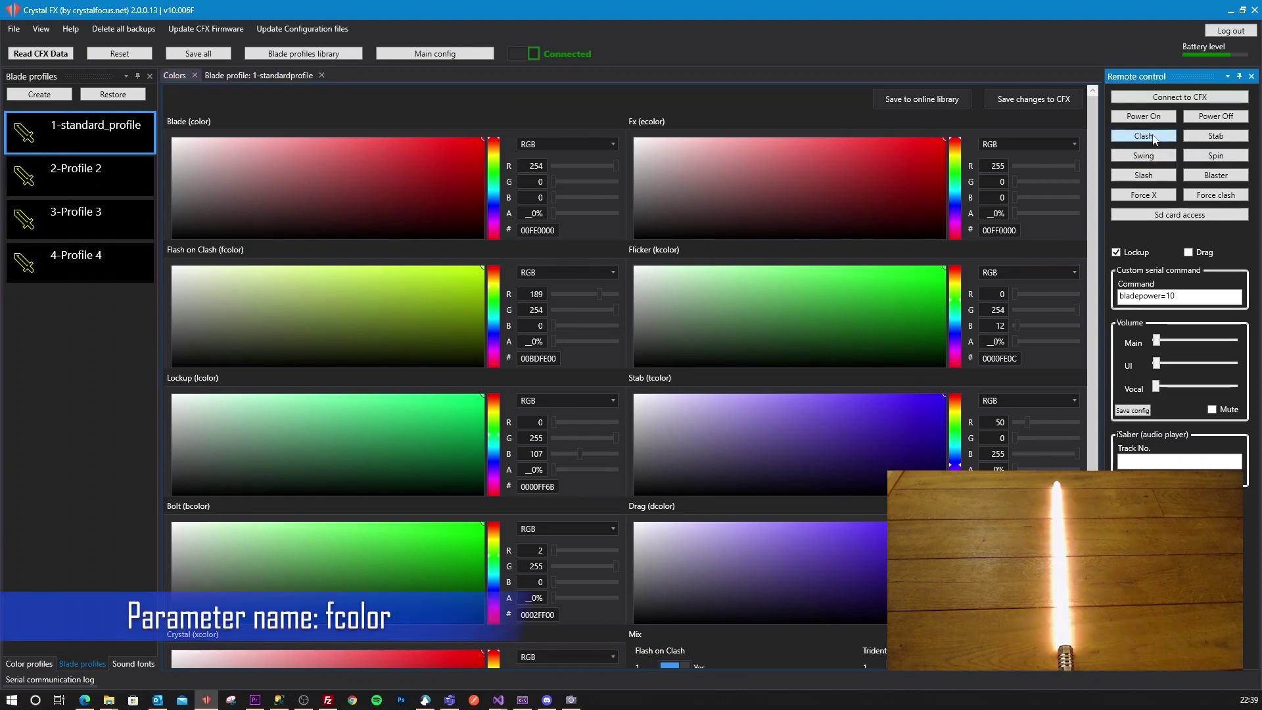
{"action": "left_click", "coordinate": [494, 278]}
{"action": "left_click_drag", "start_coordinate": [493, 278], "coordinate": [496, 270]}
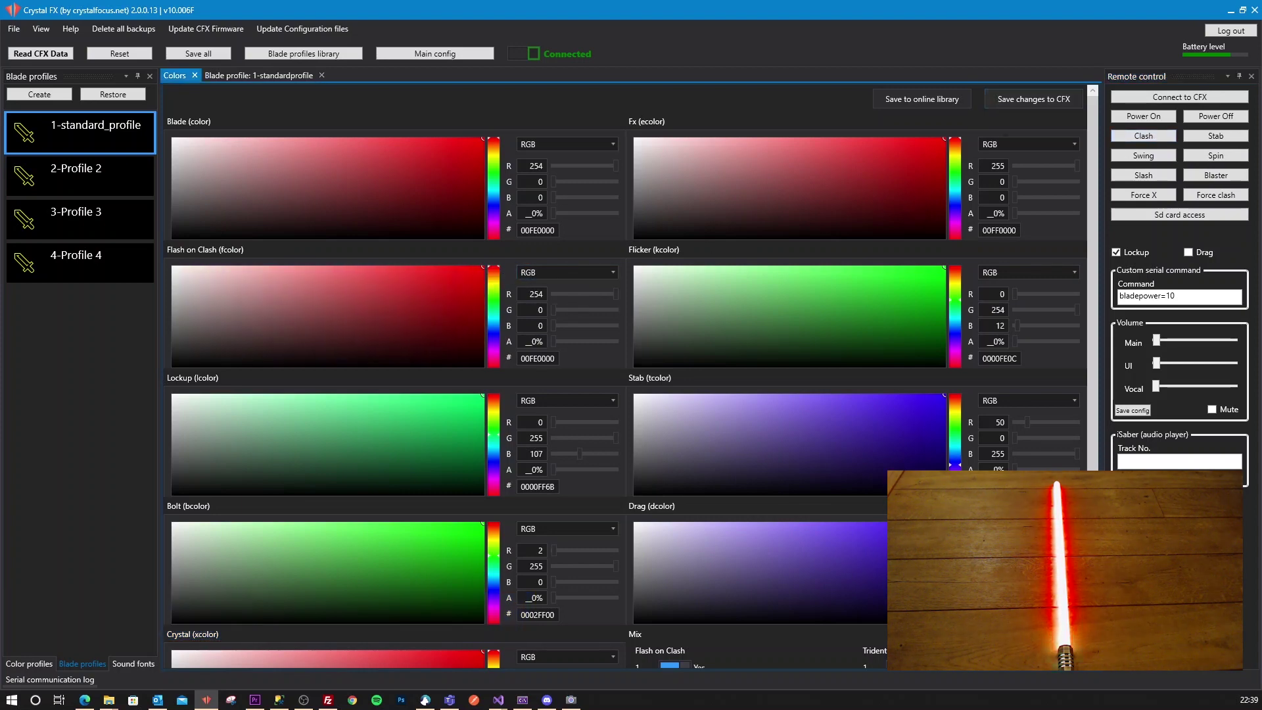
{"action": "left_click", "coordinate": [1144, 137]}
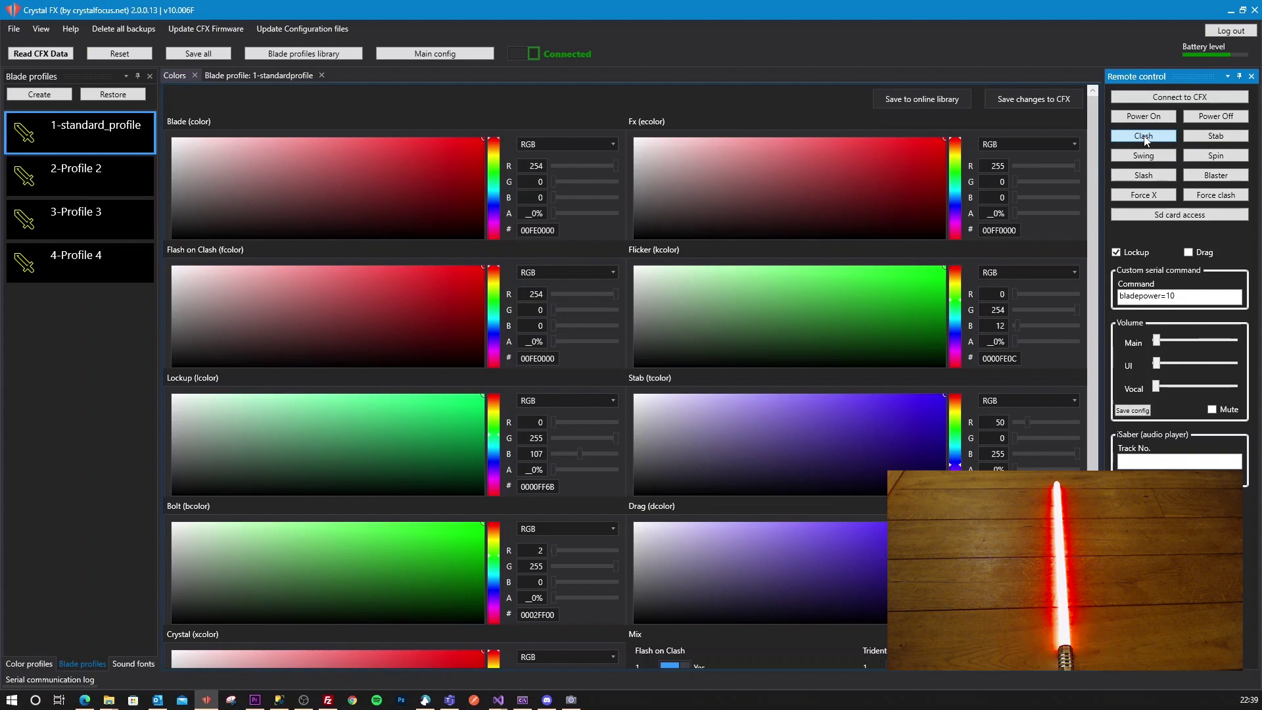
{"action": "left_click_drag", "start_coordinate": [493, 271], "coordinate": [495, 292]}
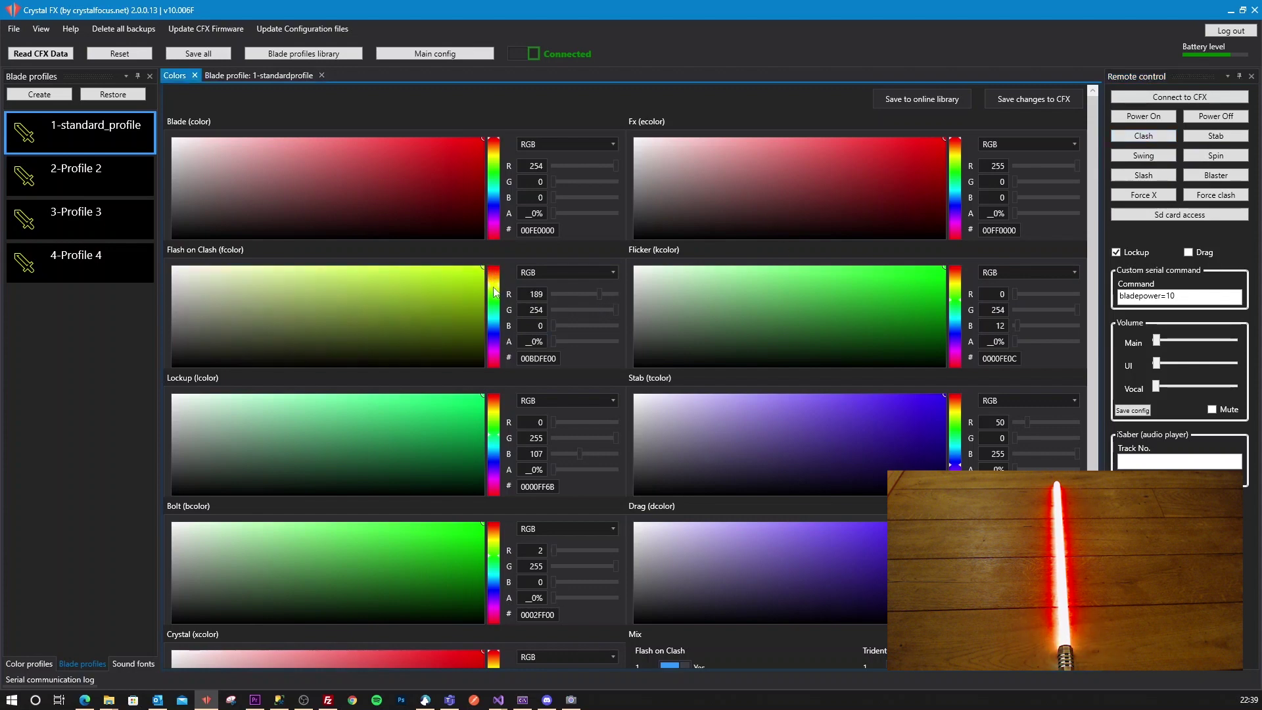
{"action": "left_click", "coordinate": [1154, 141]}
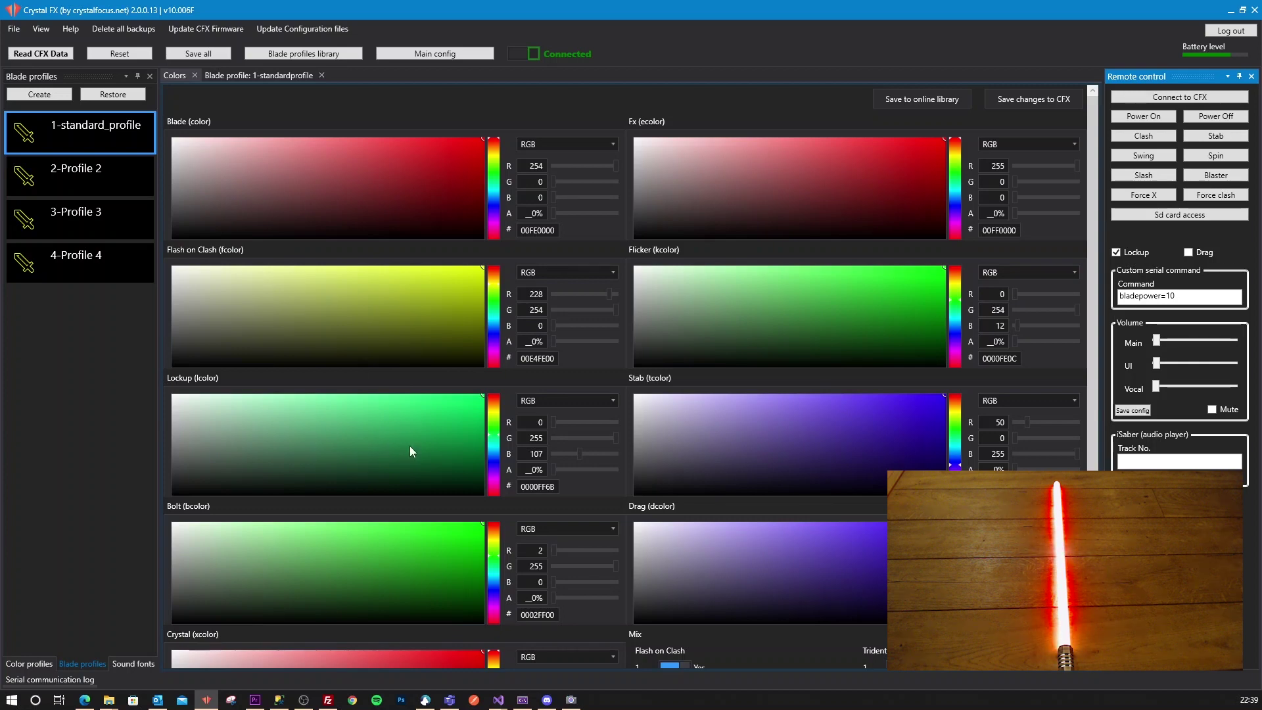
Step: Sweep Flash on Clash to magenta (00E300FE) and switch lockup off
{"action": "left_click_drag", "start_coordinate": [492, 277], "coordinate": [494, 347]}
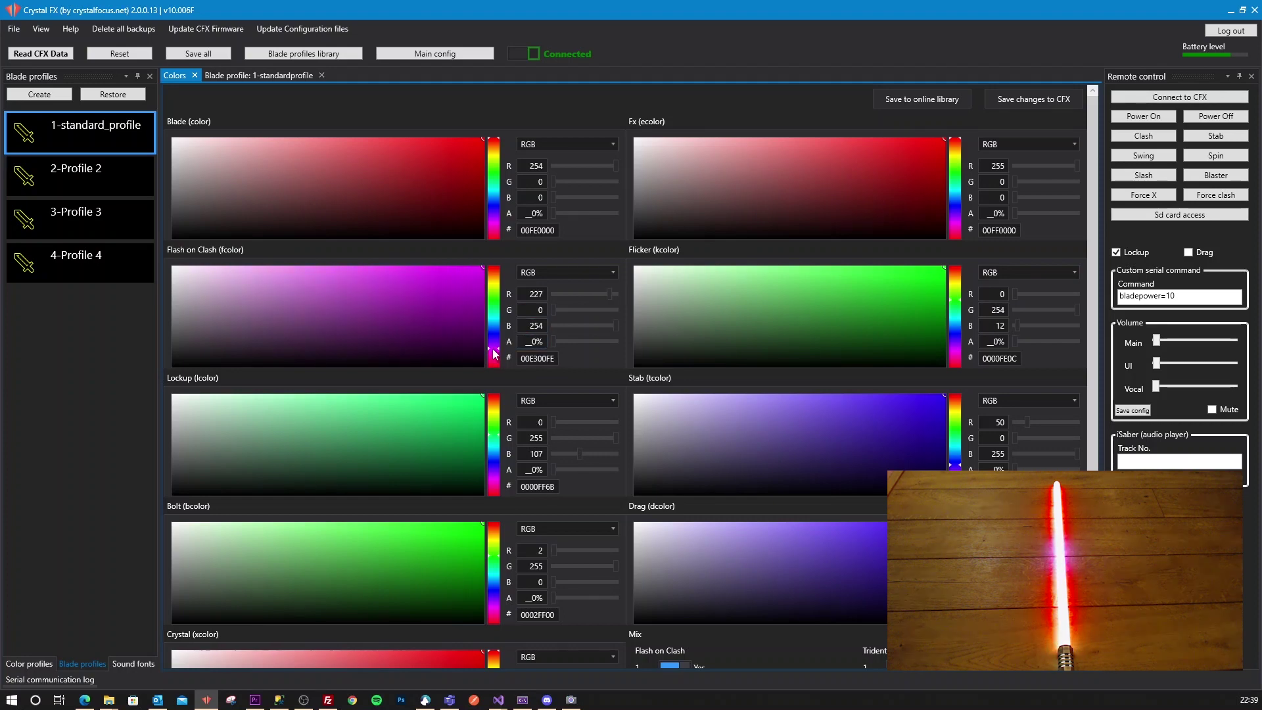
{"action": "left_click", "coordinate": [1130, 253]}
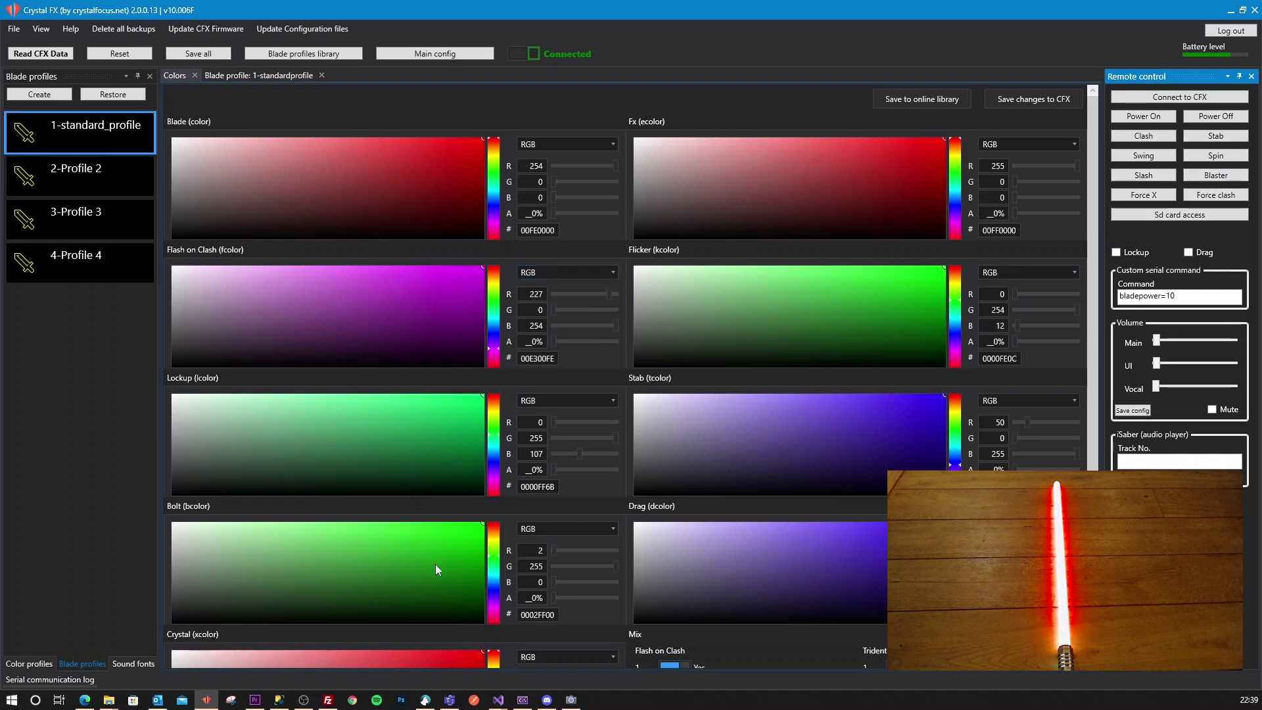
{"action": "left_click", "coordinate": [1216, 176]}
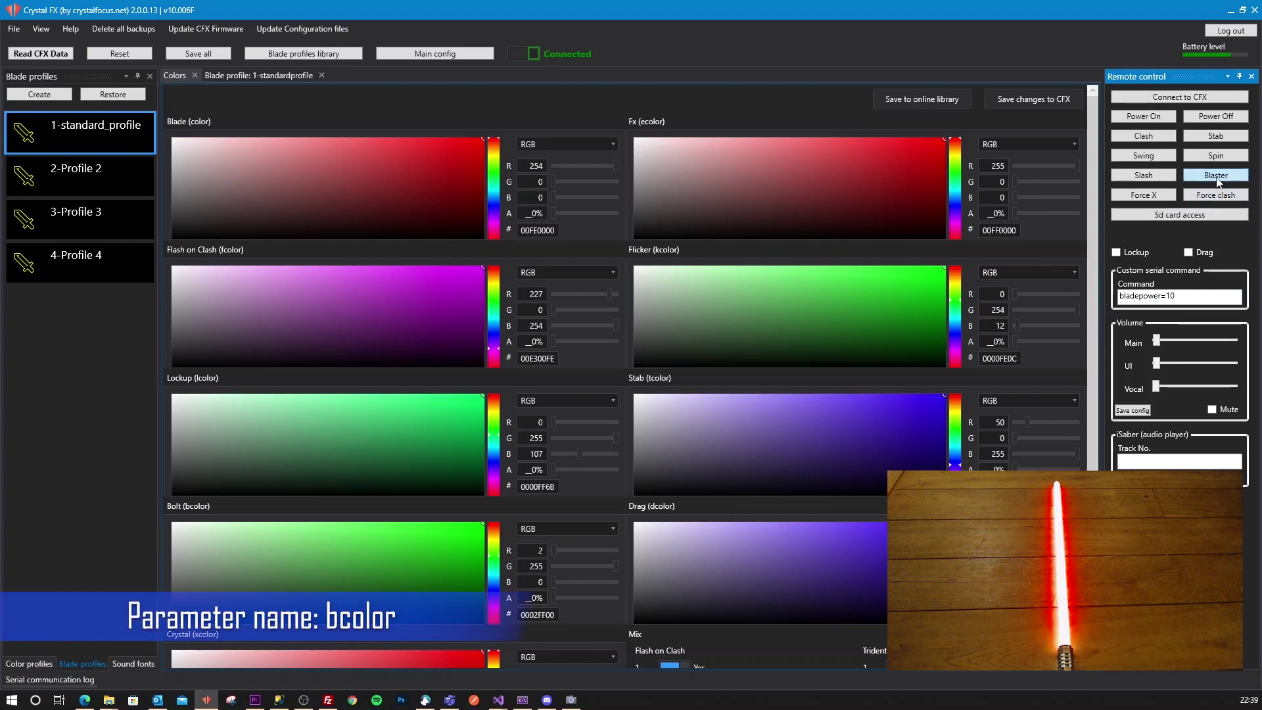
Step: Change the Bolt colour to blue (000012FF) and test it with repeated blaster hits
{"action": "left_click_drag", "start_coordinate": [495, 585], "coordinate": [495, 590]}
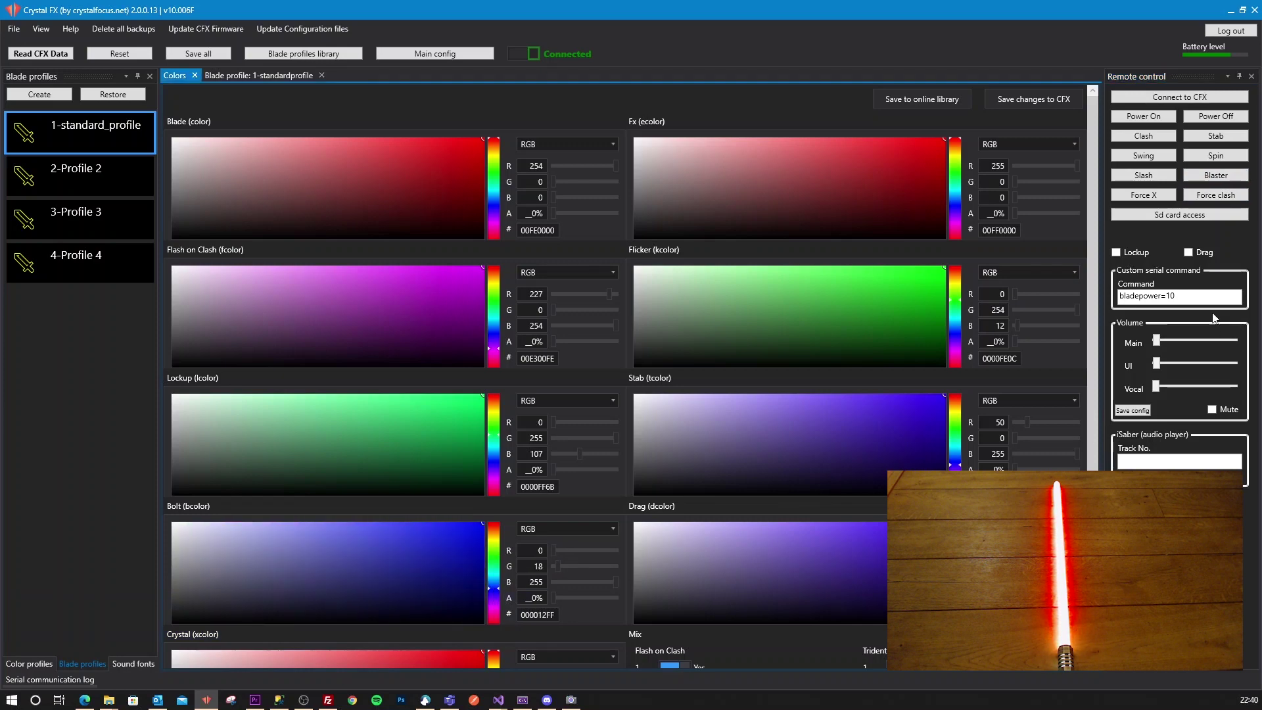
{"action": "left_click", "coordinate": [1224, 180]}
{"action": "left_click", "coordinate": [1224, 179]}
{"action": "left_click", "coordinate": [1224, 177]}
{"action": "left_click", "coordinate": [1224, 176]}
{"action": "left_click", "coordinate": [1223, 176]}
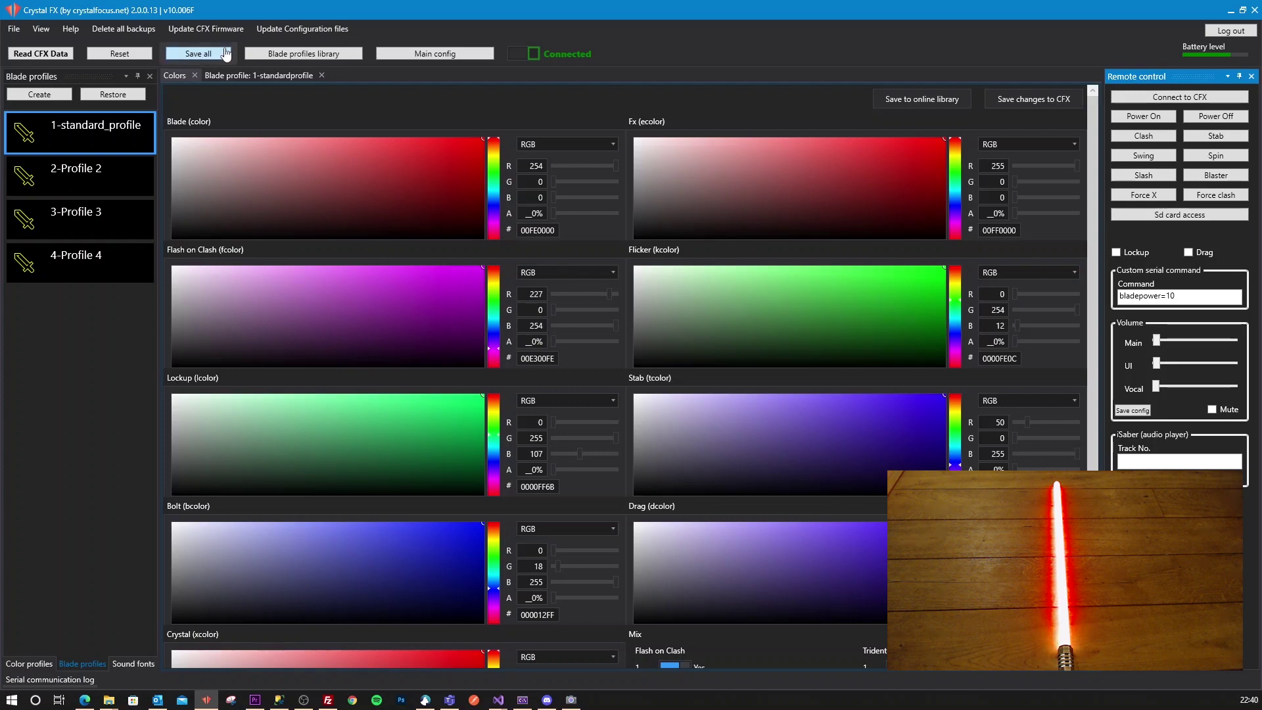
{"action": "left_click", "coordinate": [251, 76]}
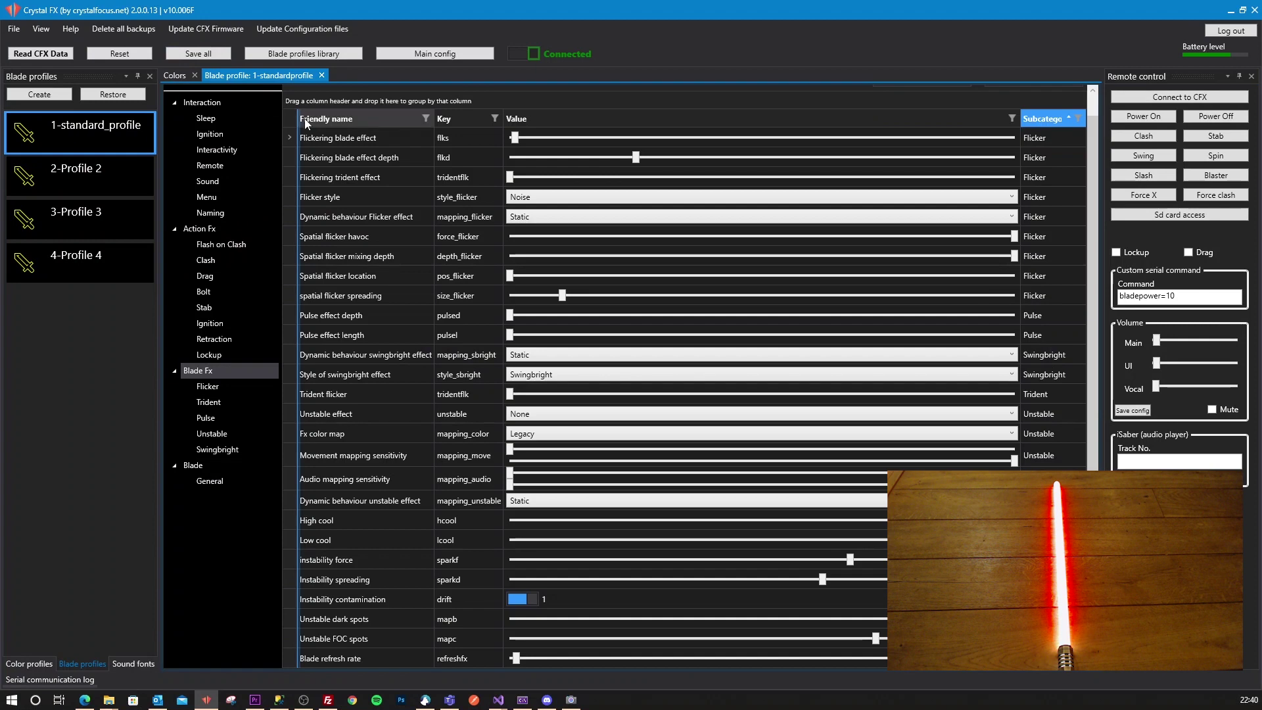
Step: Try flicker style Random, revert to Noise, and test spatial flicker spreading up to 180 and back
{"action": "left_click", "coordinate": [562, 296]}
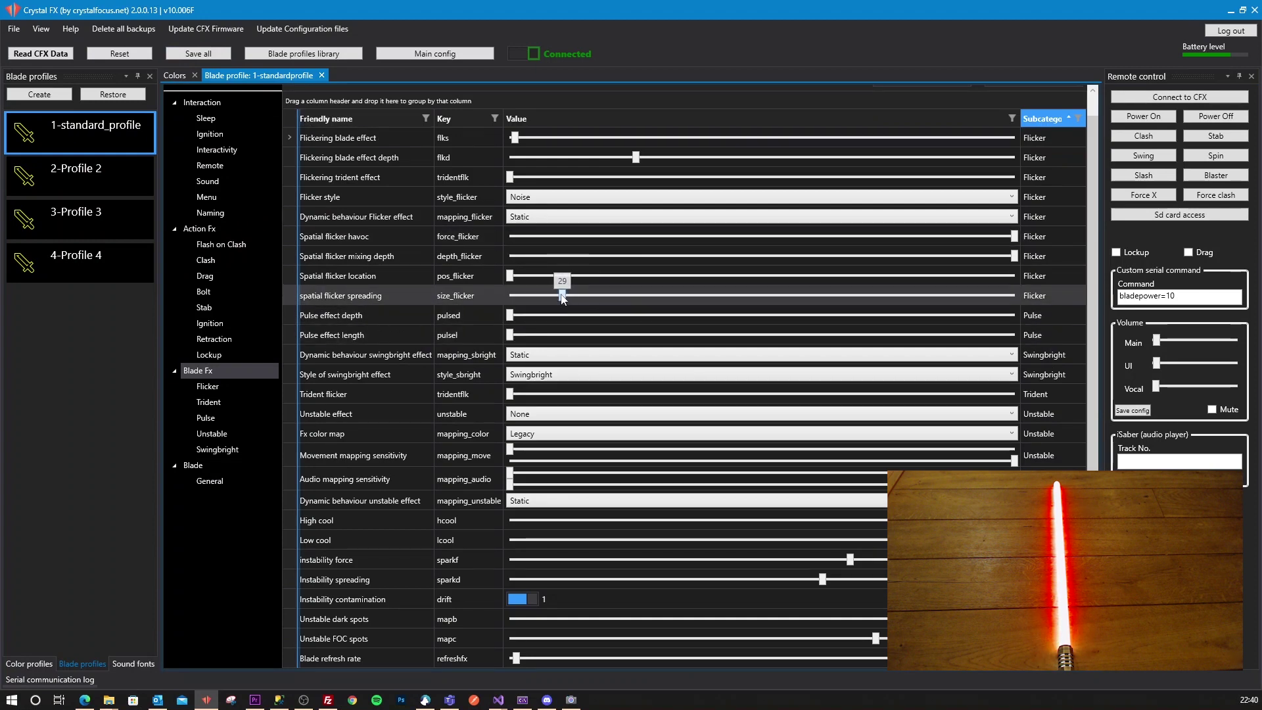
{"action": "left_click", "coordinate": [525, 200]}
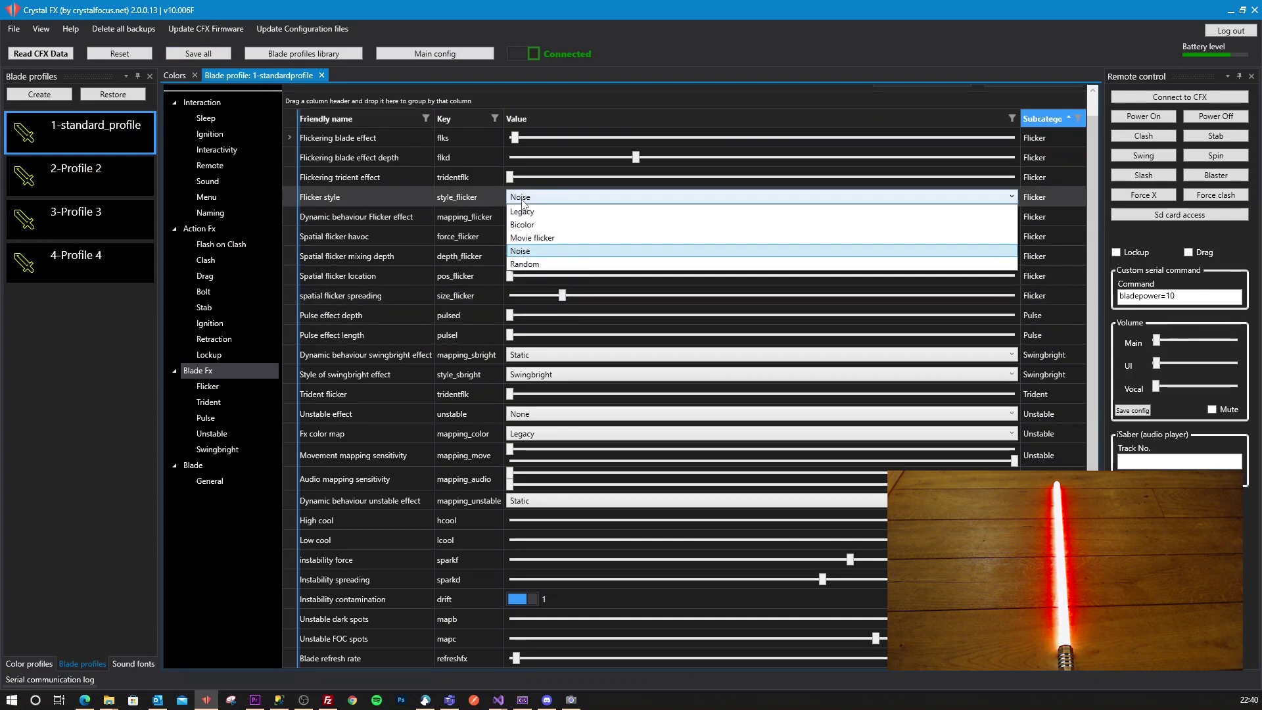
{"action": "left_click", "coordinate": [532, 265]}
{"action": "left_click", "coordinate": [535, 201]}
{"action": "left_click", "coordinate": [534, 253]}
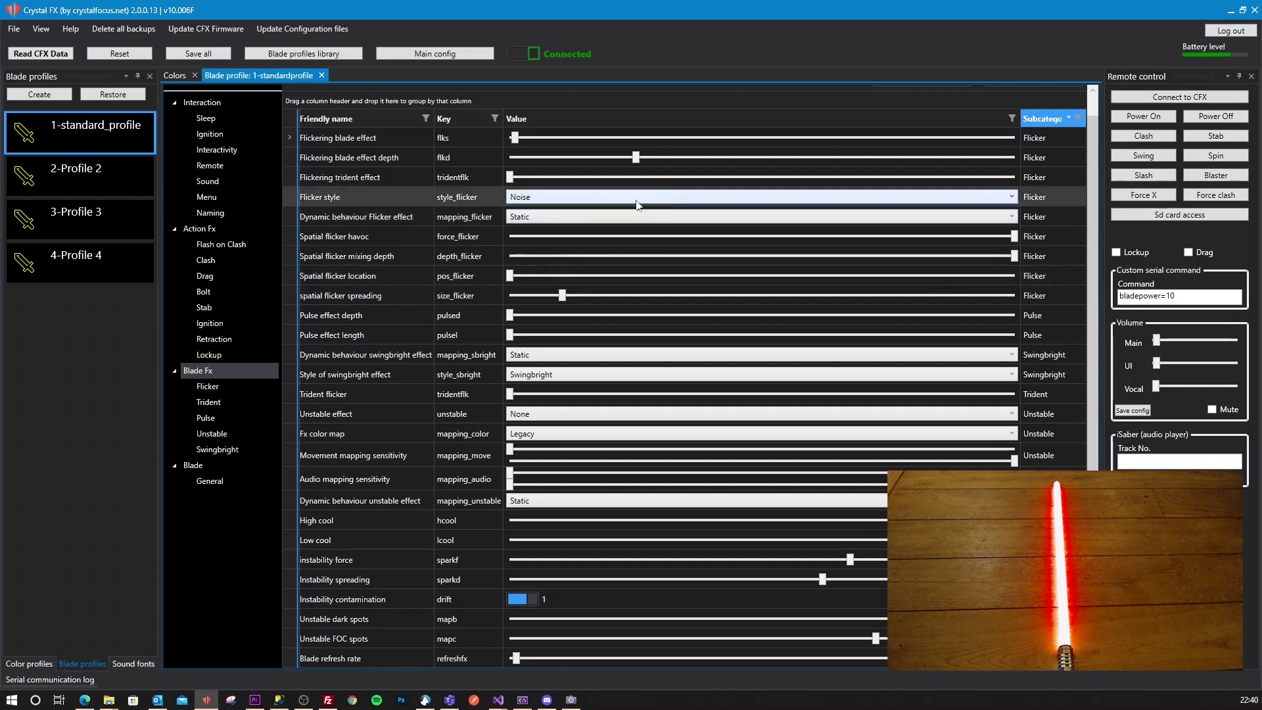
{"action": "left_click_drag", "start_coordinate": [564, 295], "coordinate": [875, 304]}
{"action": "left_click_drag", "start_coordinate": [698, 301], "coordinate": [579, 293]}
Step: Change the Flicker colour from green to blue (00007FFE)
{"action": "left_click", "coordinate": [175, 76]}
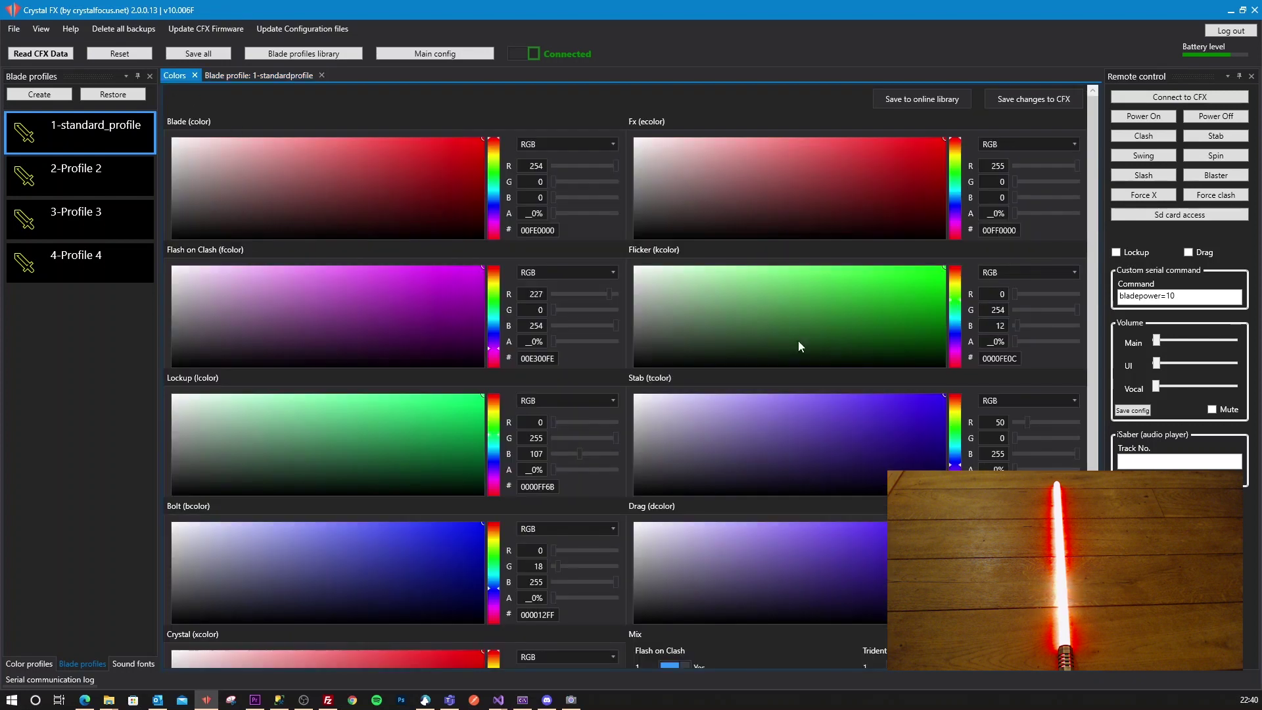
{"action": "mouse_move", "coordinate": [955, 309]}
{"action": "left_mouse_down"}
{"action": "mouse_move", "coordinate": [956, 398]}
{"action": "mouse_move", "coordinate": [951, 261]}
{"action": "mouse_move", "coordinate": [954, 361]}
{"action": "mouse_move", "coordinate": [961, 319]}
{"action": "mouse_move", "coordinate": [960, 329]}
{"action": "left_mouse_up"}
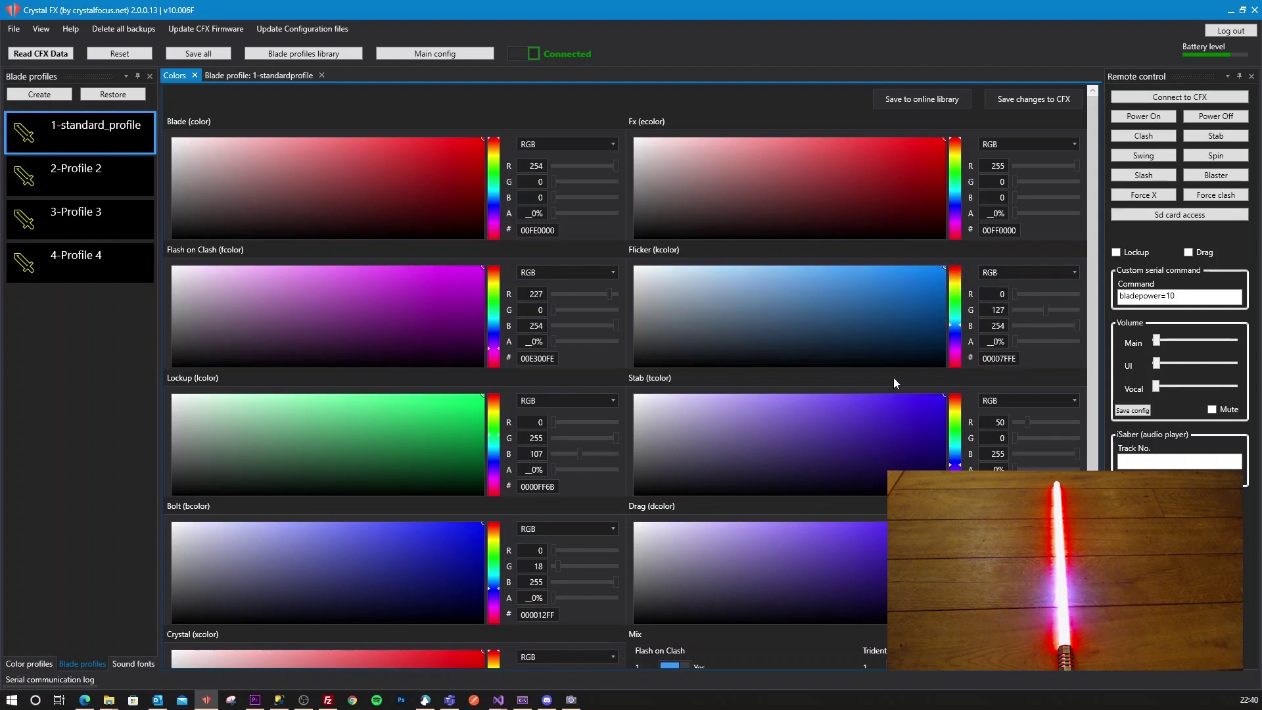
{"action": "left_click", "coordinate": [258, 75]}
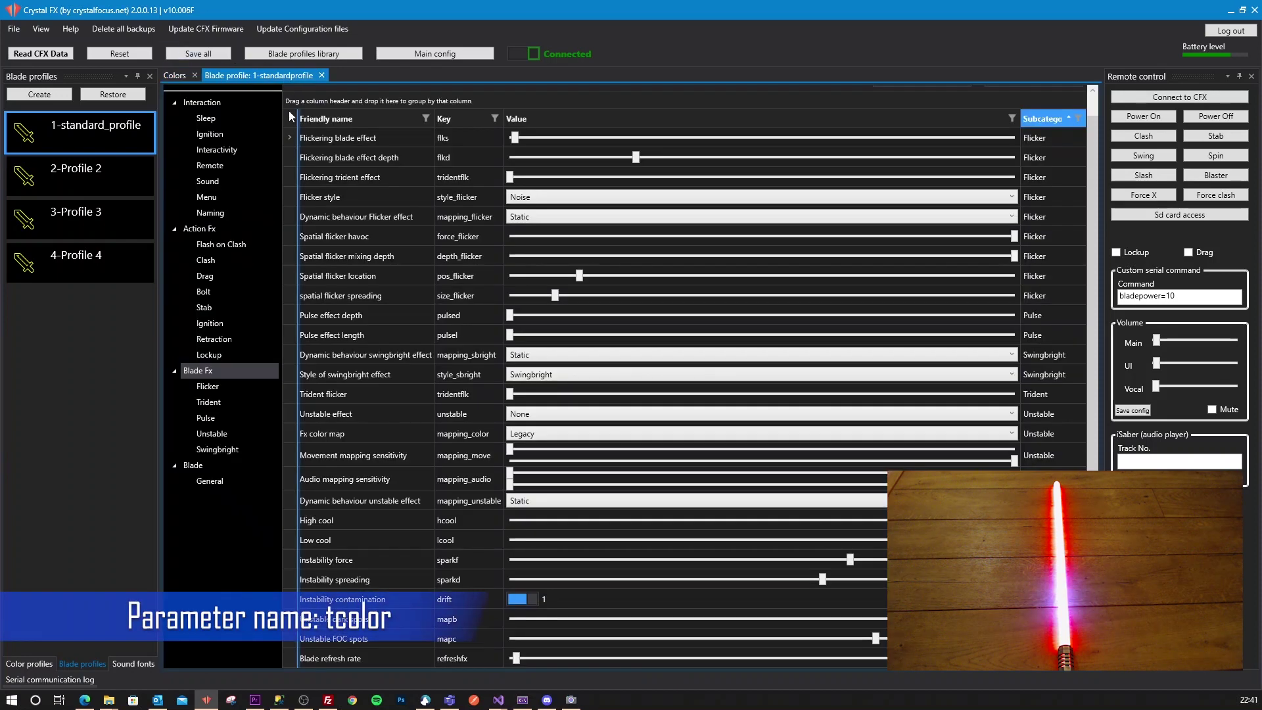
Step: Enable Flash on Clash during StabFx, set Stab style to Scroll, and test a stab on the saber
{"action": "left_click", "coordinate": [216, 328]}
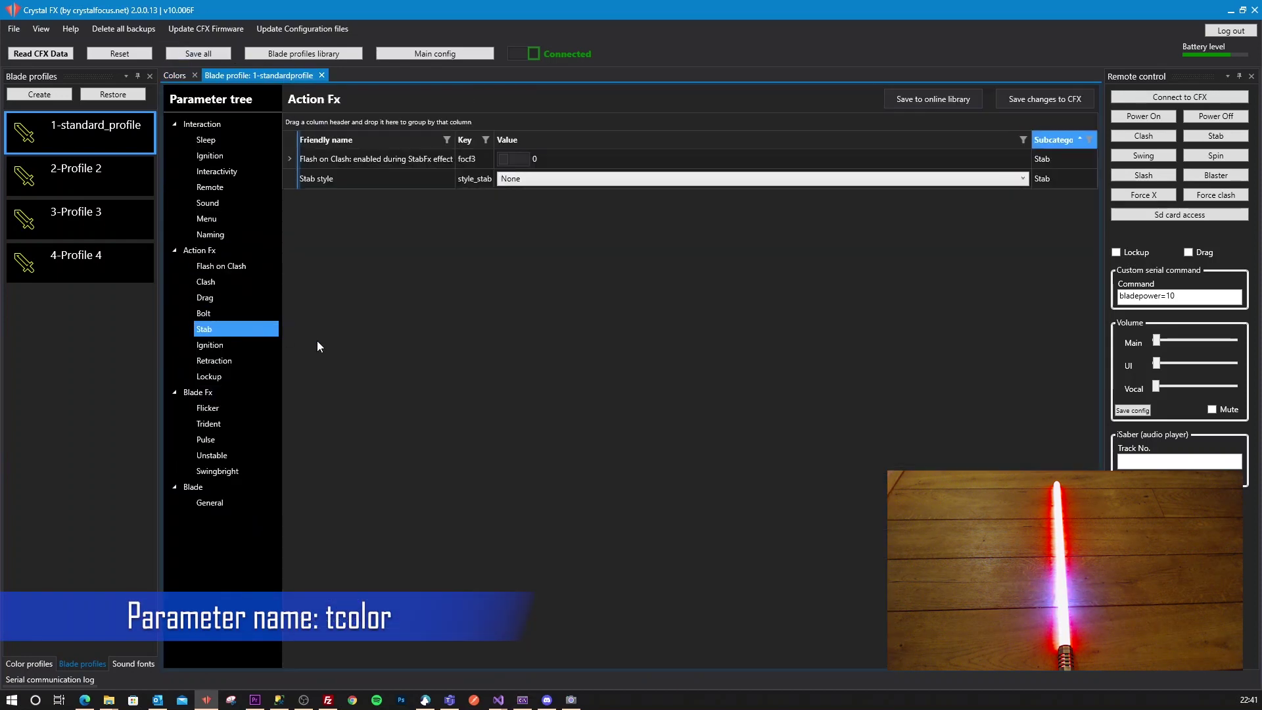
{"action": "left_click", "coordinate": [523, 178]}
{"action": "left_click", "coordinate": [518, 161]}
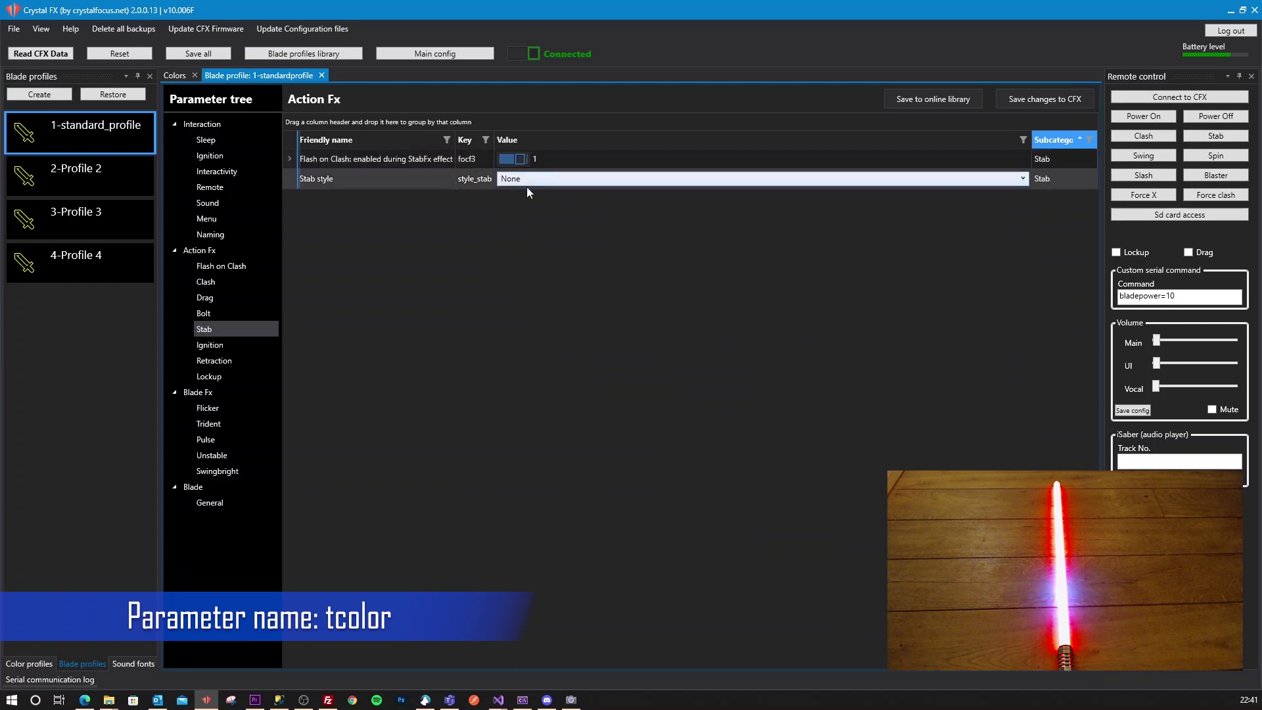
{"action": "left_click", "coordinate": [531, 179]}
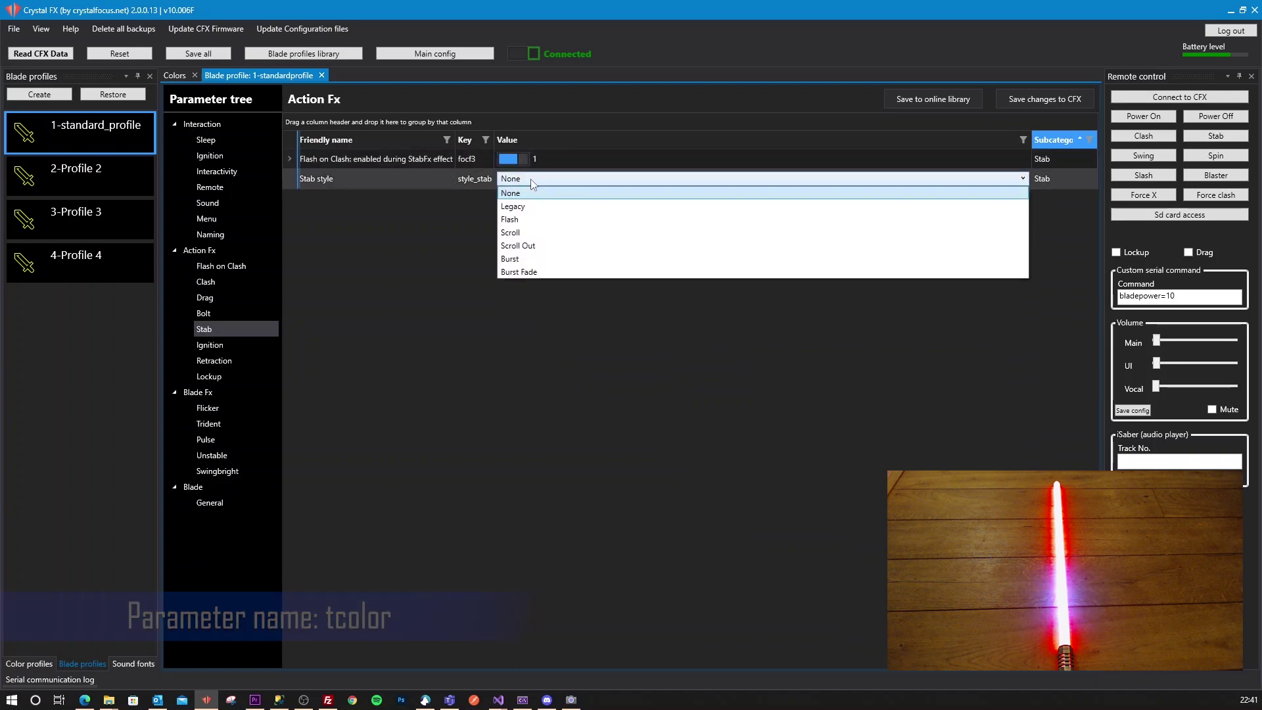
{"action": "left_click", "coordinate": [525, 233]}
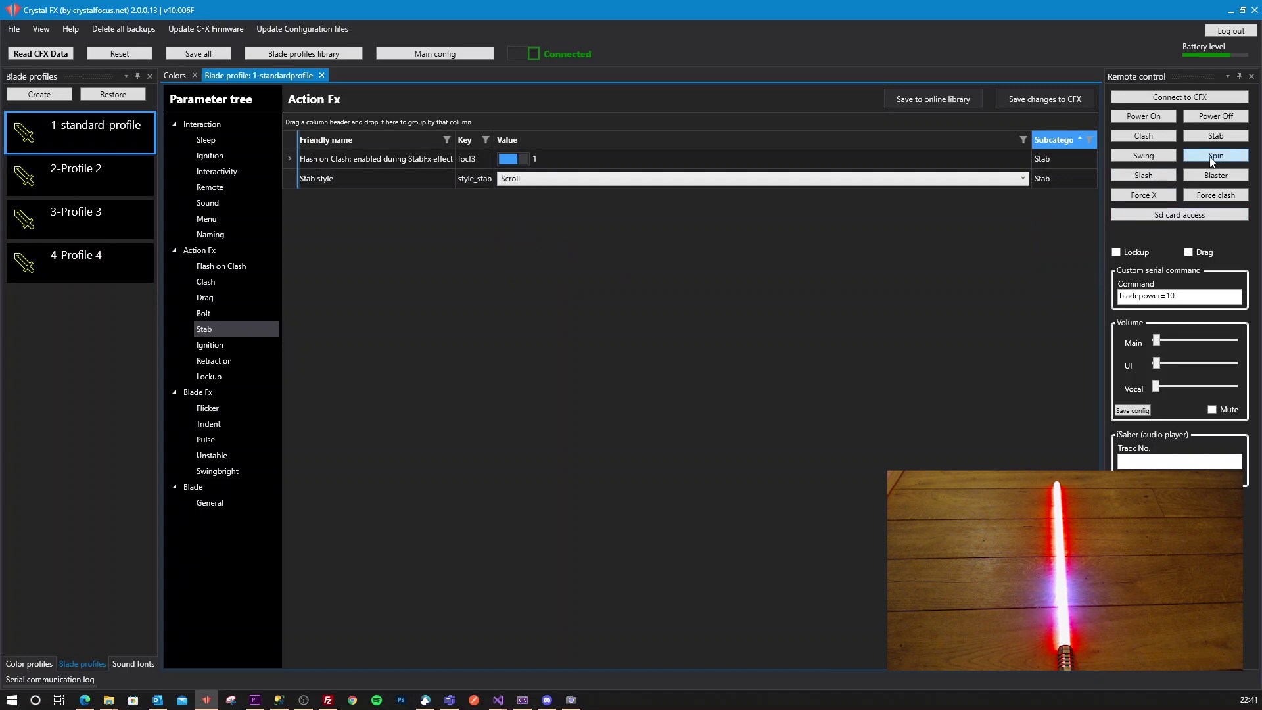
{"action": "left_click", "coordinate": [1219, 138]}
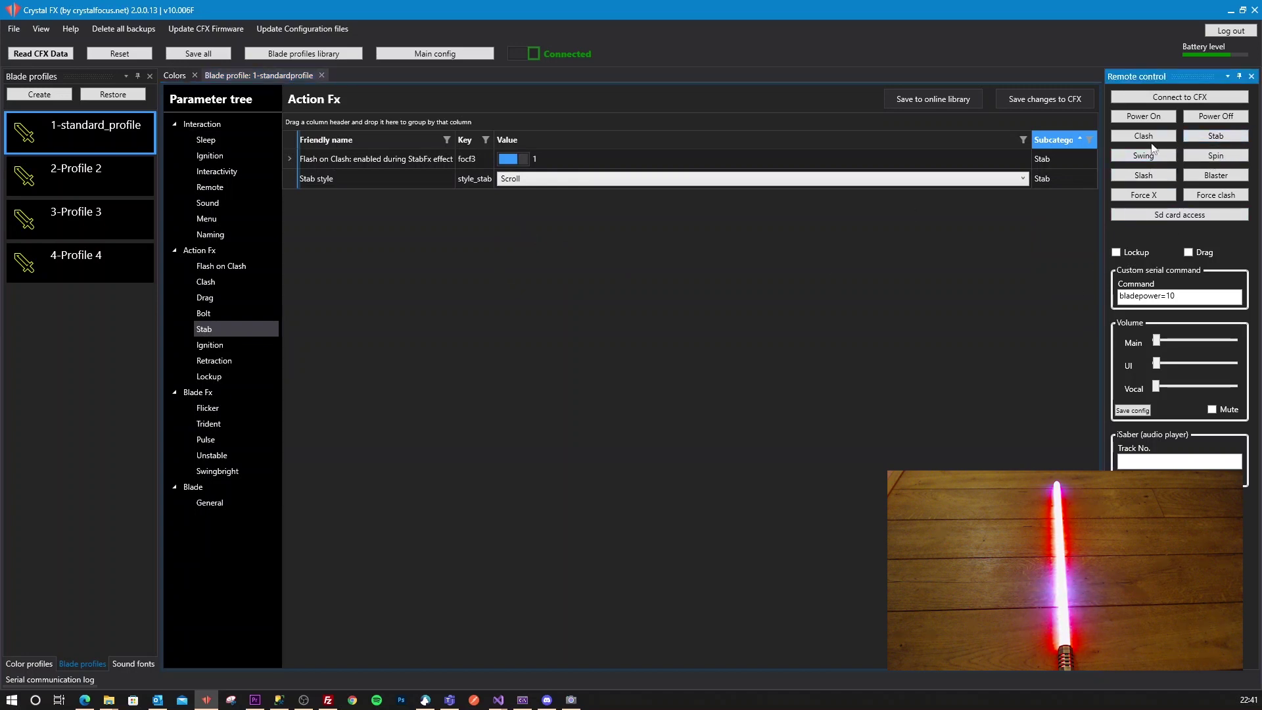
{"action": "left_click", "coordinate": [175, 76]}
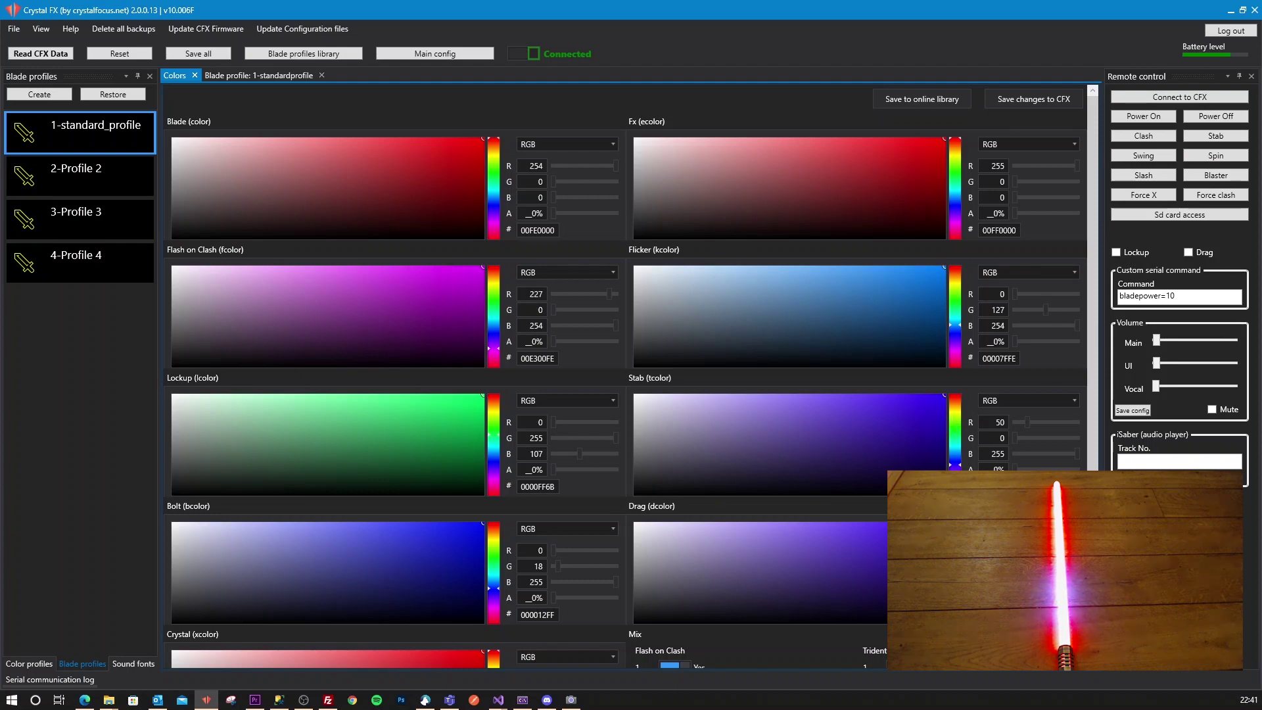
{"action": "left_click", "coordinate": [1188, 253]}
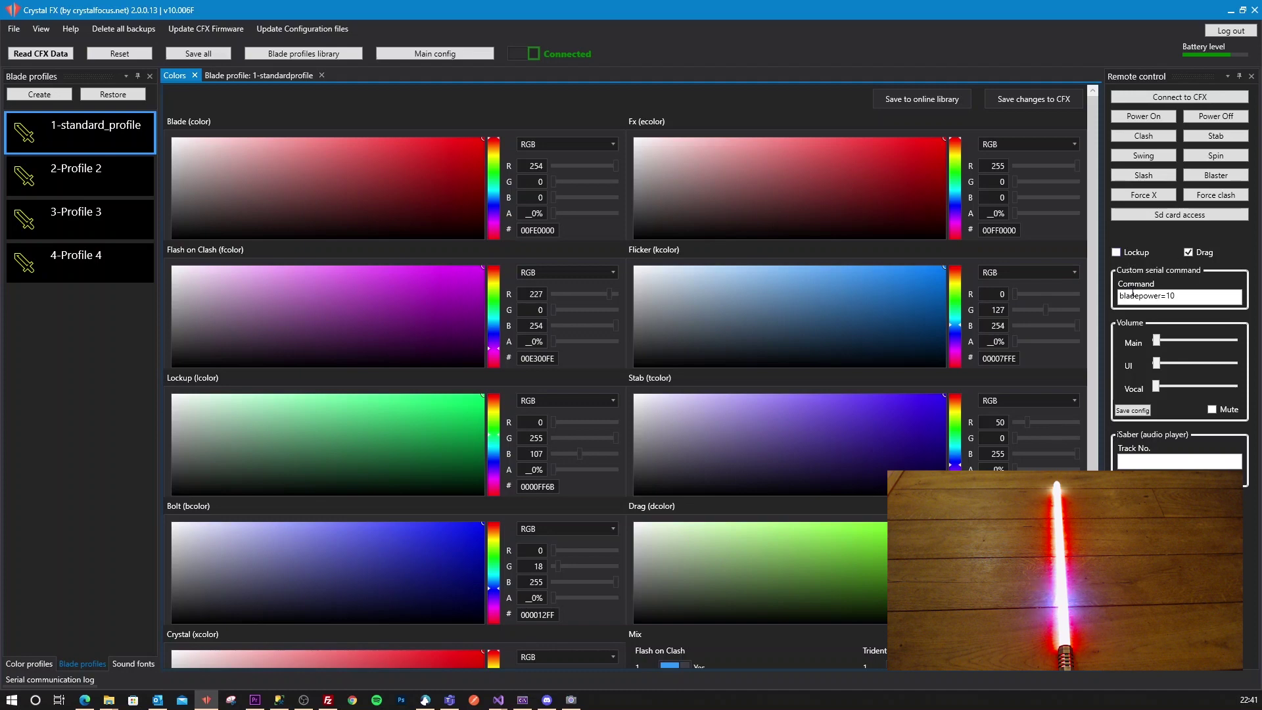
{"action": "left_click", "coordinate": [1190, 253]}
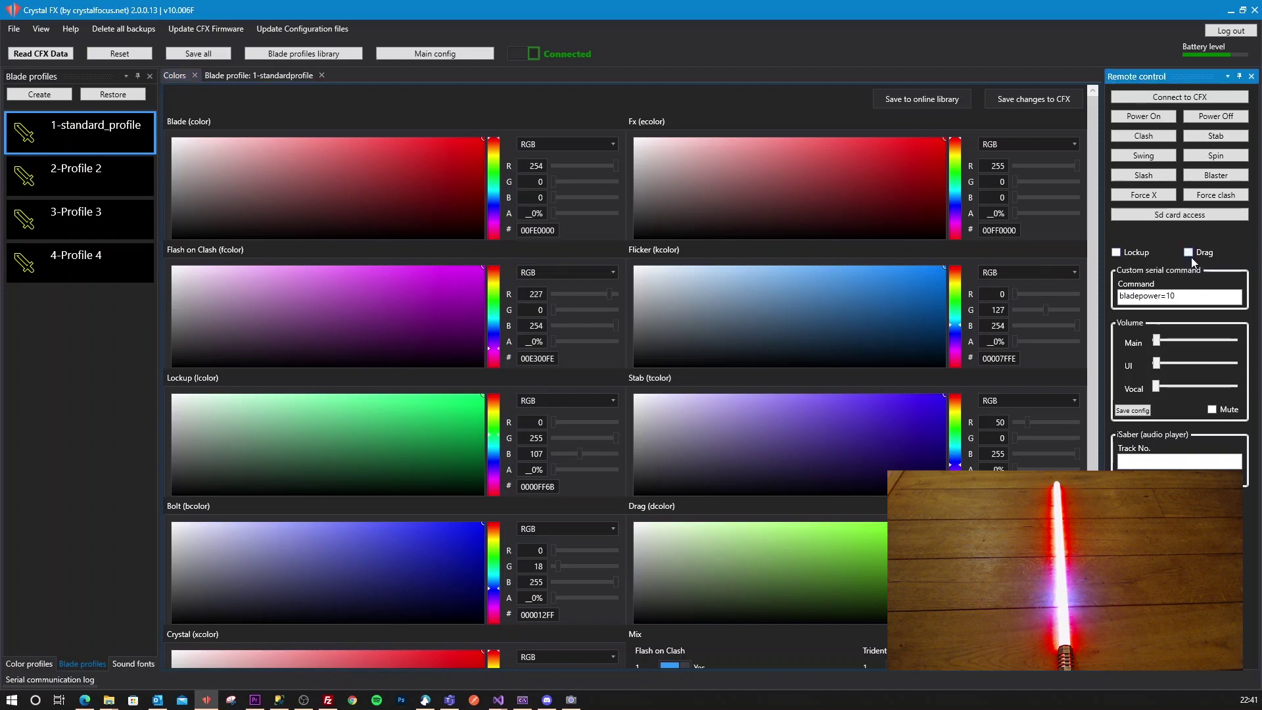
{"action": "left_click", "coordinate": [1187, 298]}
{"action": "left_click_drag", "start_coordinate": [1189, 297], "coordinate": [1109, 302]}
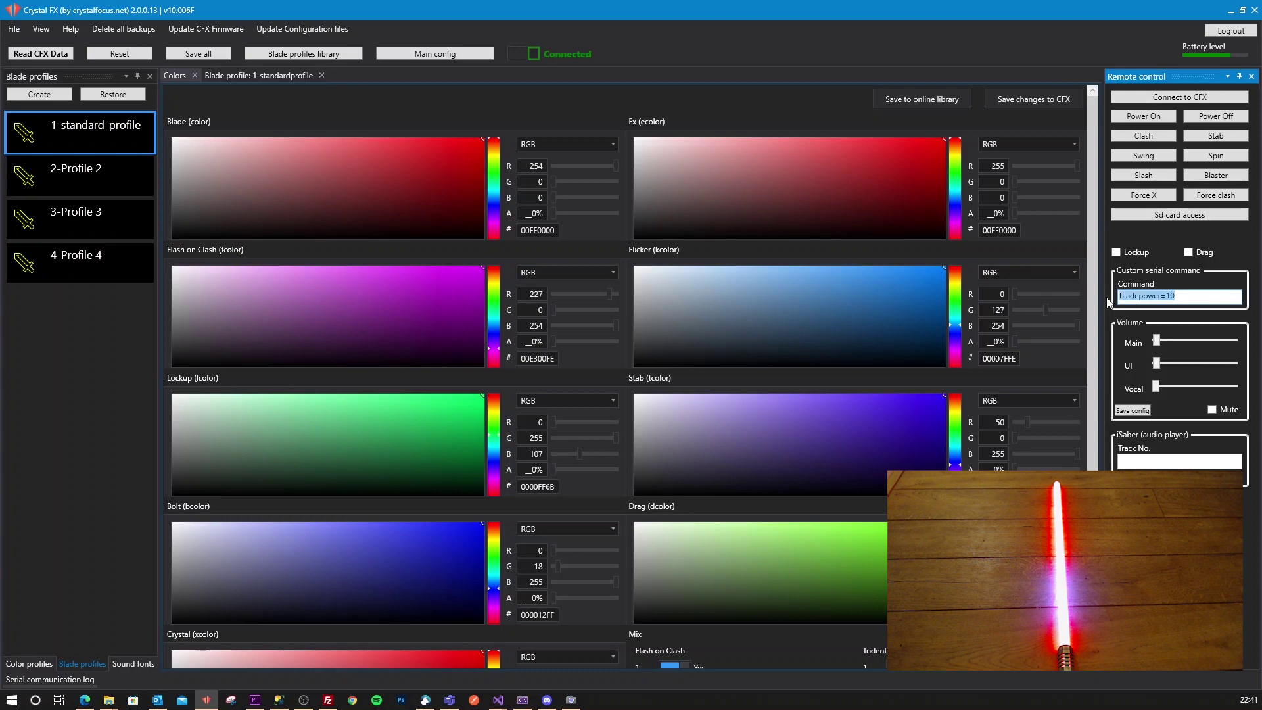
{"action": "left_click", "coordinate": [1186, 298]}
{"action": "type", "text": "0"}
{"action": "key", "text": "Return"}
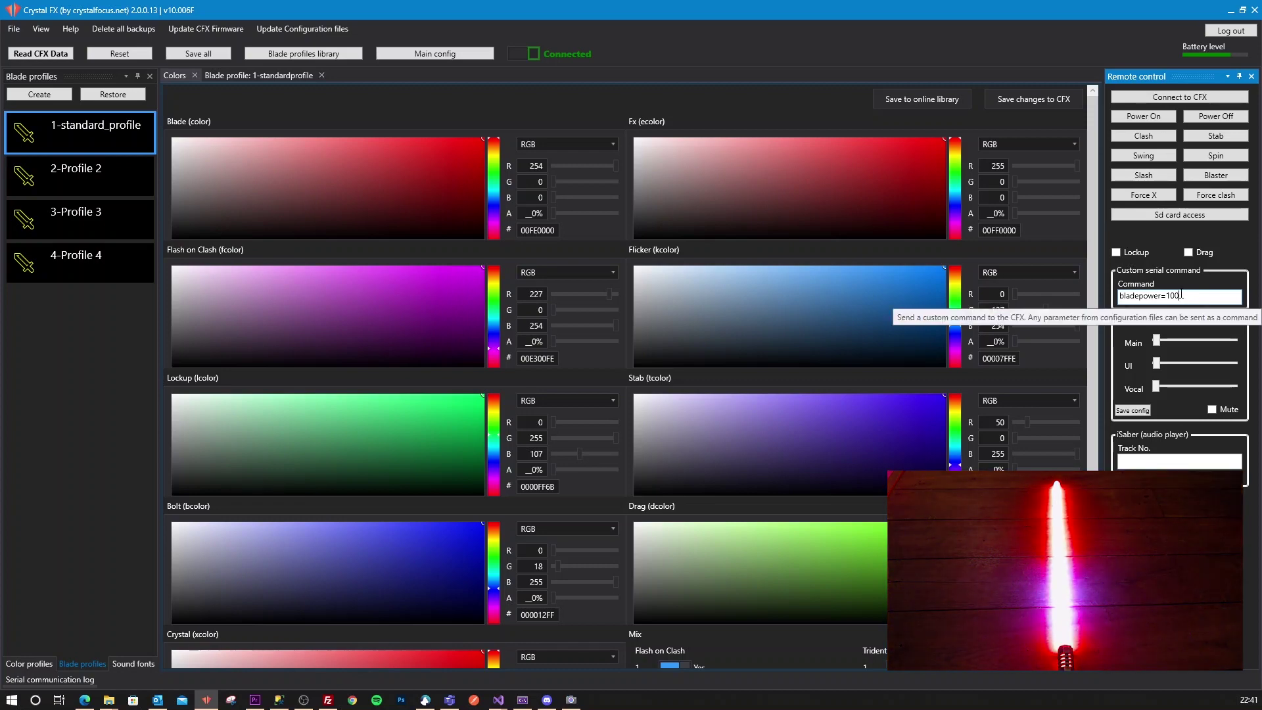
{"action": "key", "text": "BackSpace"}
{"action": "key", "text": "Return"}
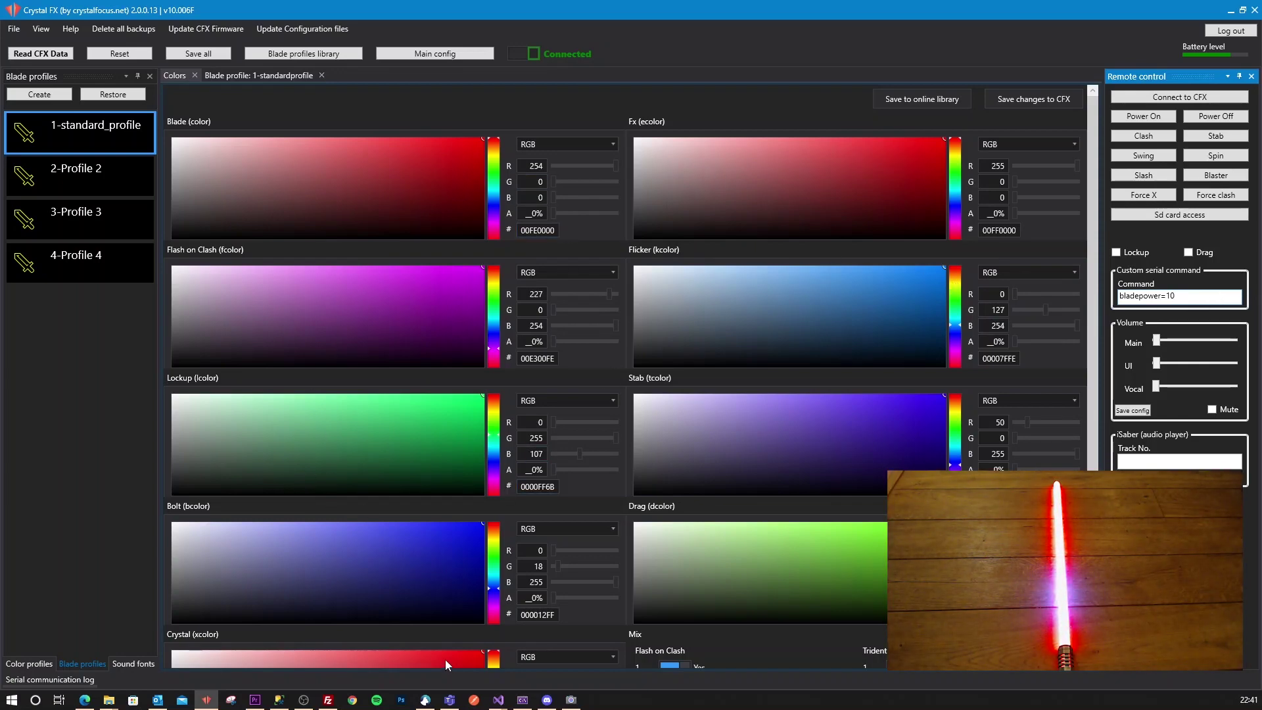
{"action": "scroll", "coordinate": [444, 660], "scroll_direction": "down", "scroll_amount": 2}
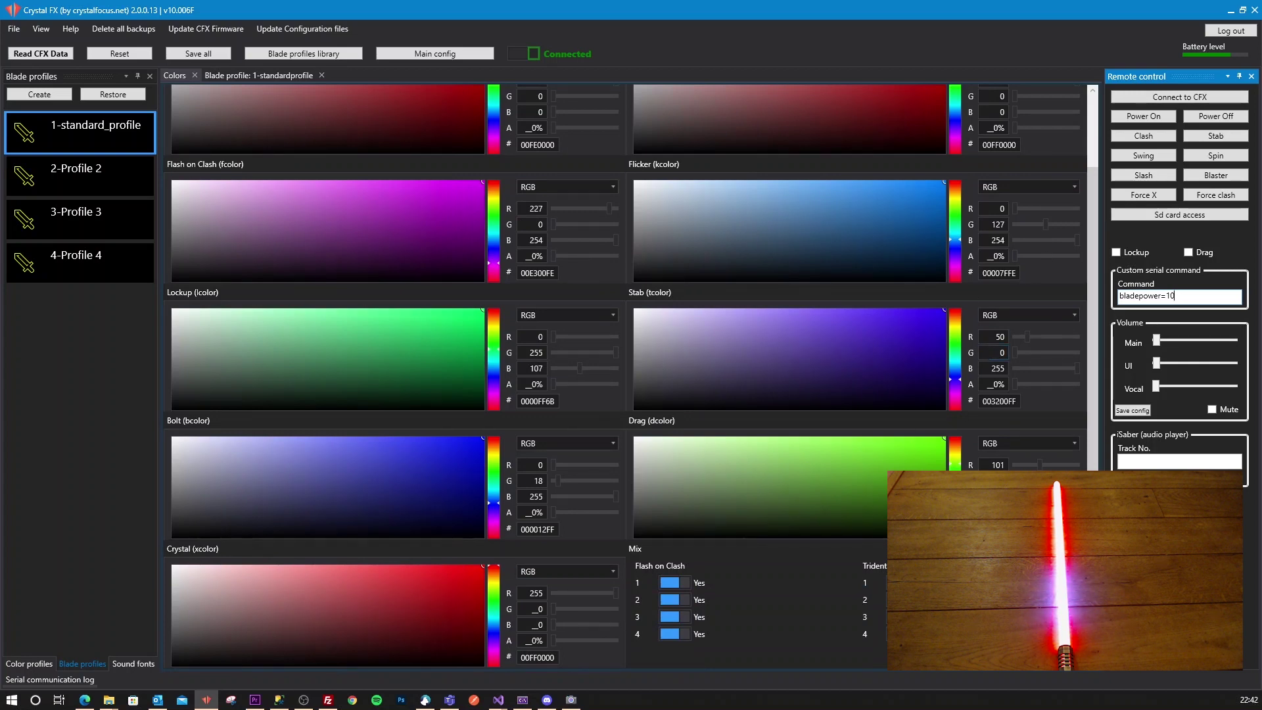
{"action": "scroll", "coordinate": [665, 375], "scroll_direction": "up", "scroll_amount": 2}
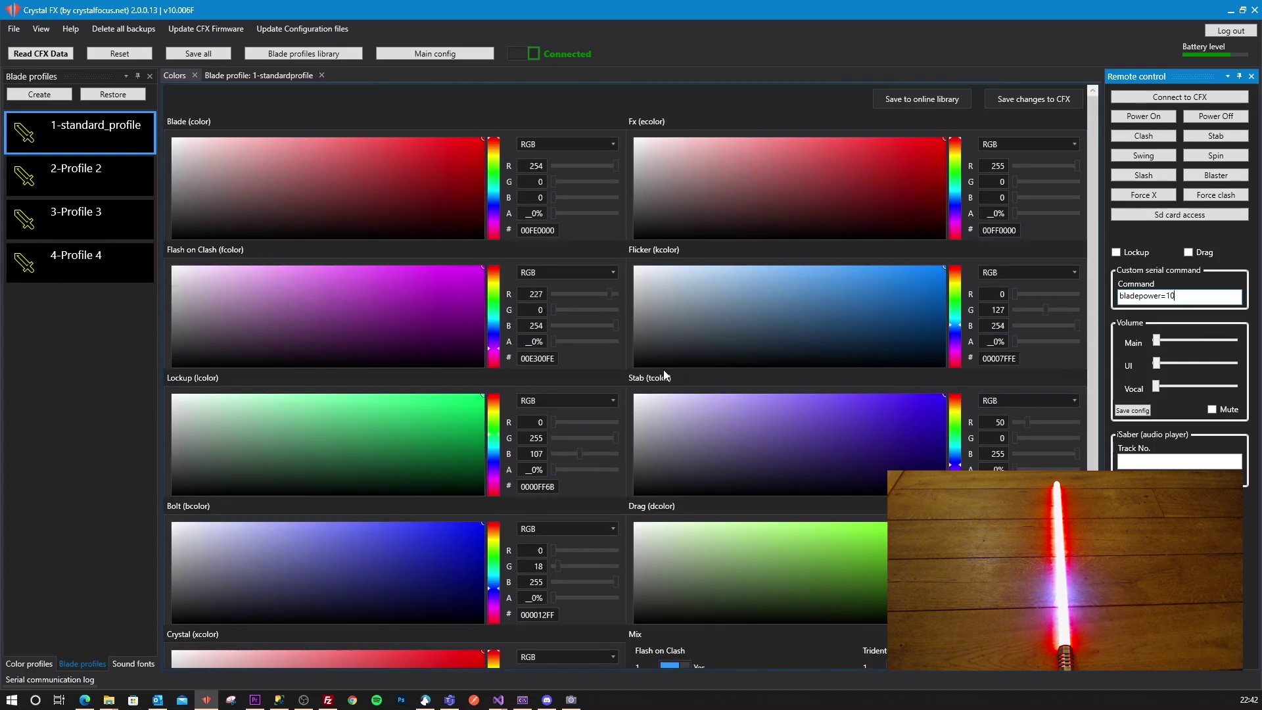